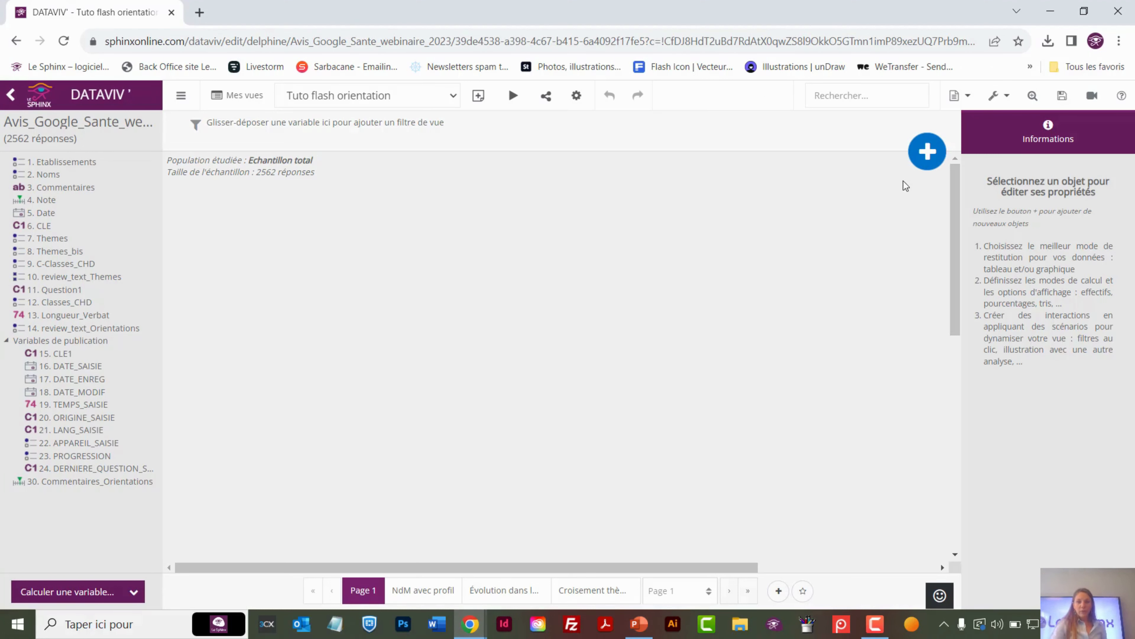
# Insert an Orientation des verbatim analysis of the variable 3. Commentaires and reposition it nearer the page's upper-left corner
pyautogui.click(929, 156)
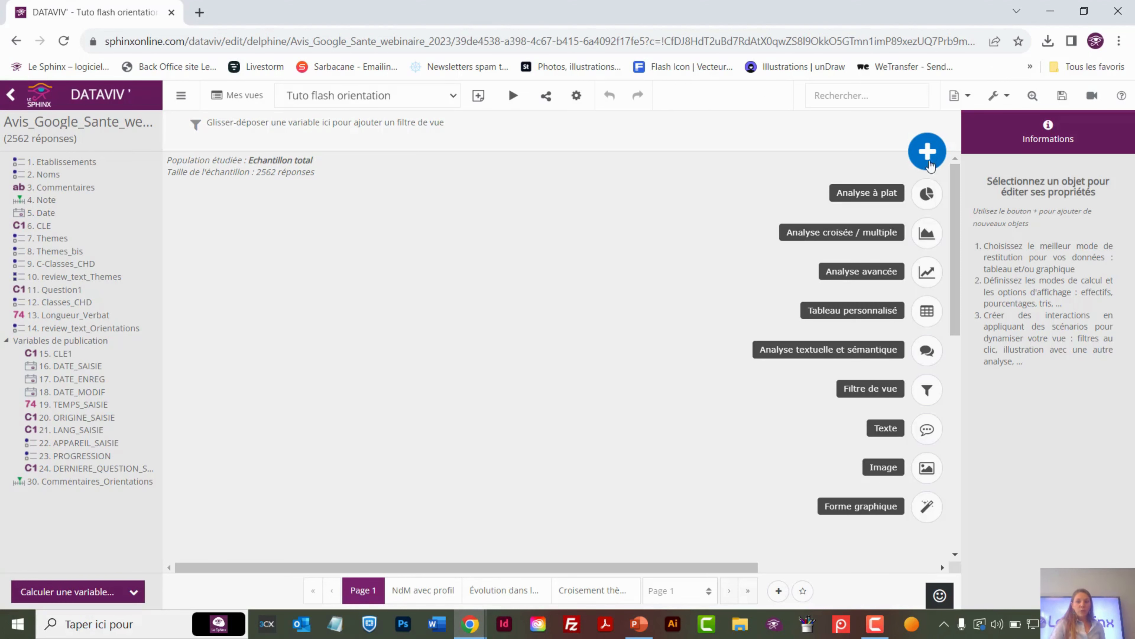
pyautogui.click(928, 350)
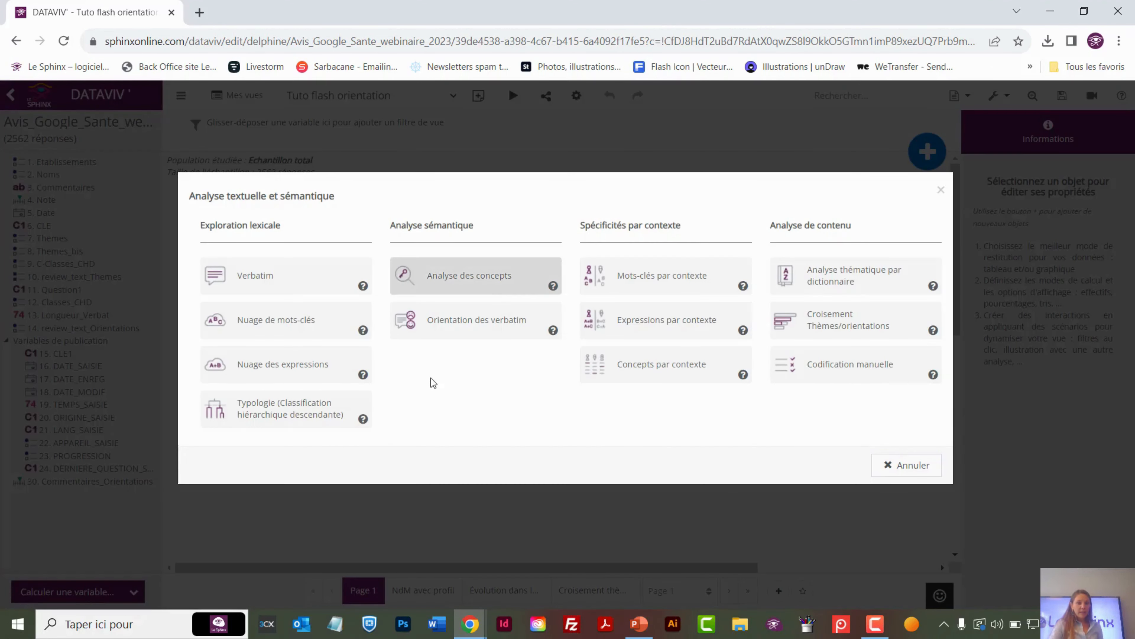
pyautogui.click(440, 328)
pyautogui.click(330, 287)
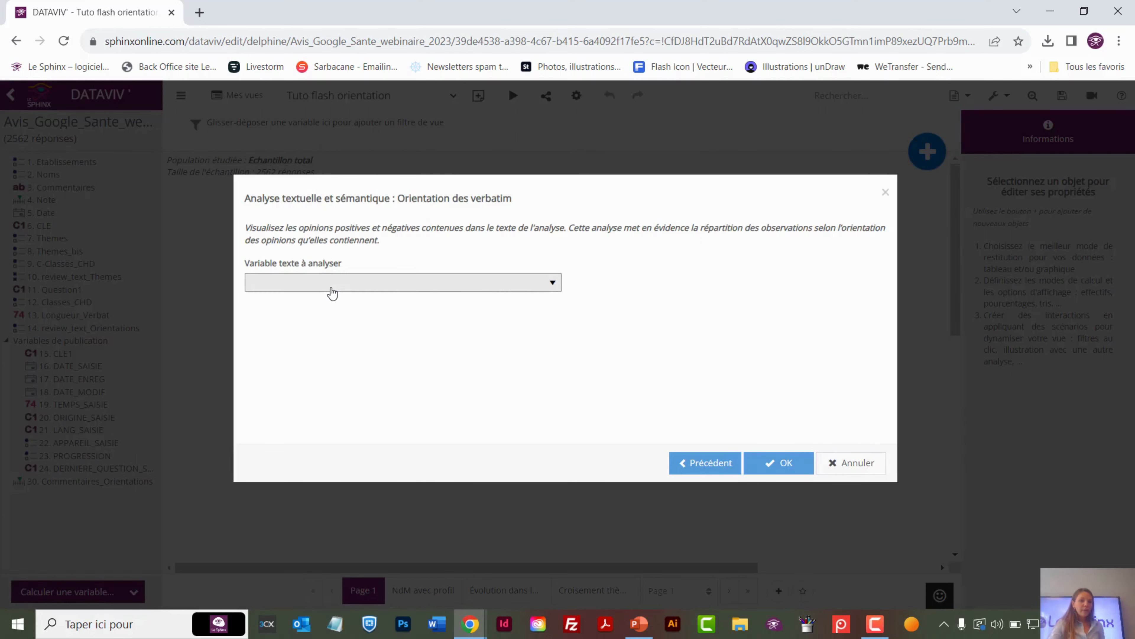
pyautogui.click(324, 302)
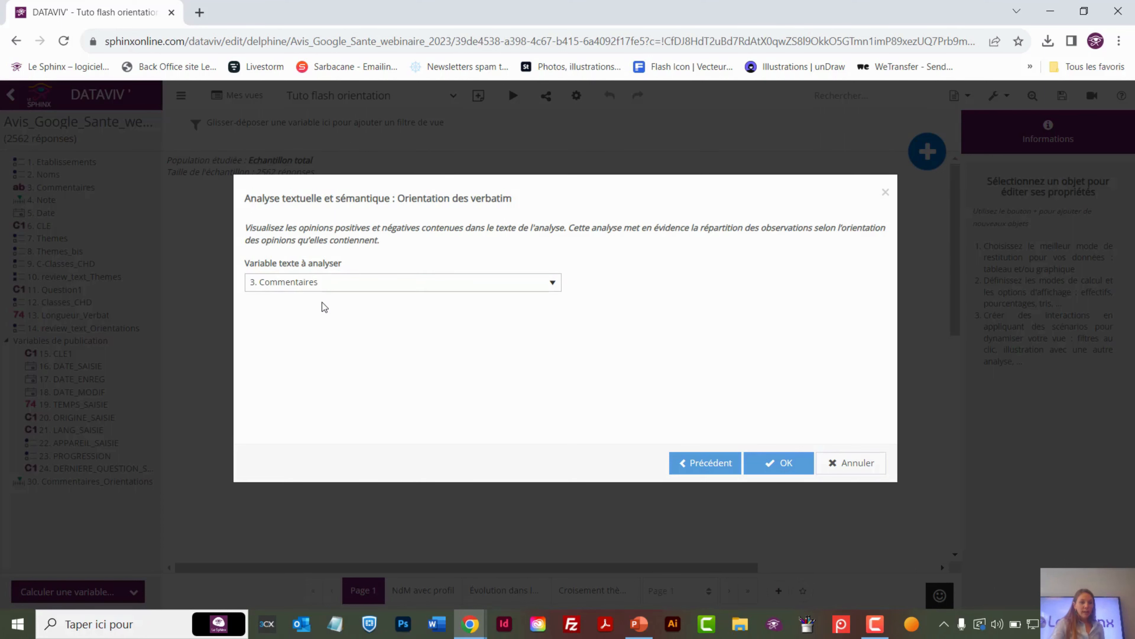
pyautogui.click(793, 453)
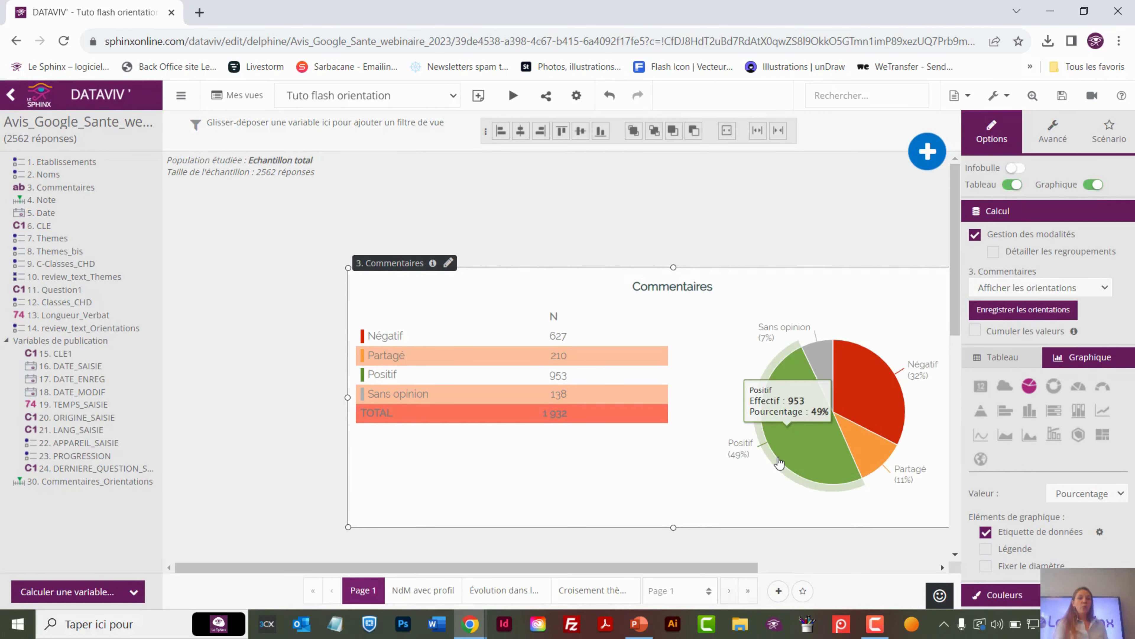
pyautogui.moveTo(430, 296); pyautogui.dragTo(317, 235)
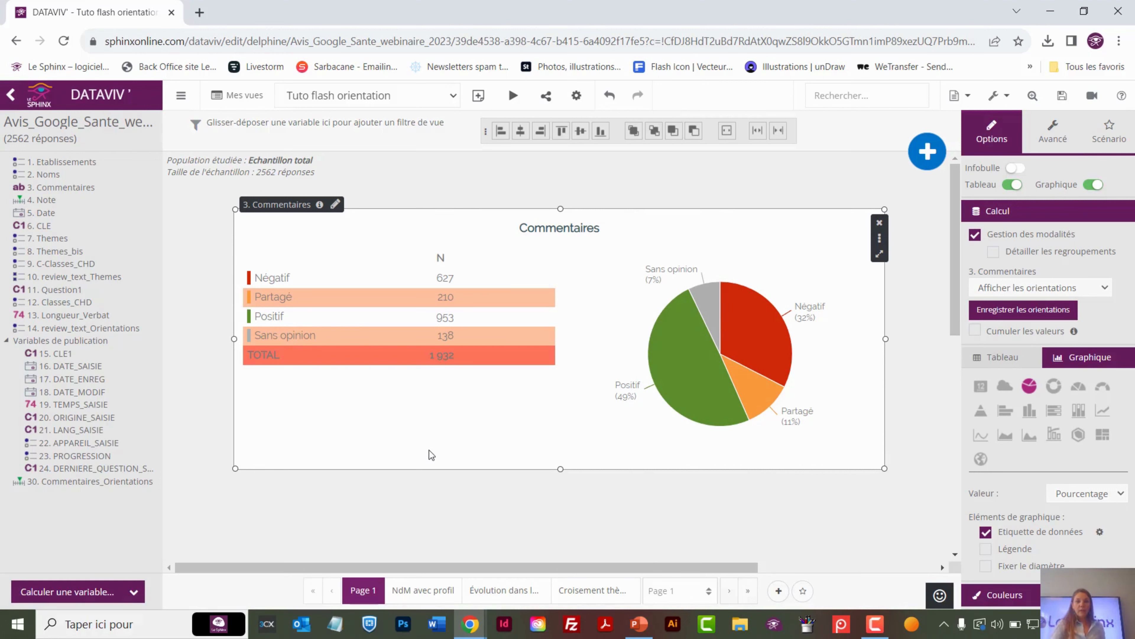
pyautogui.scroll(-1, 413, 418)
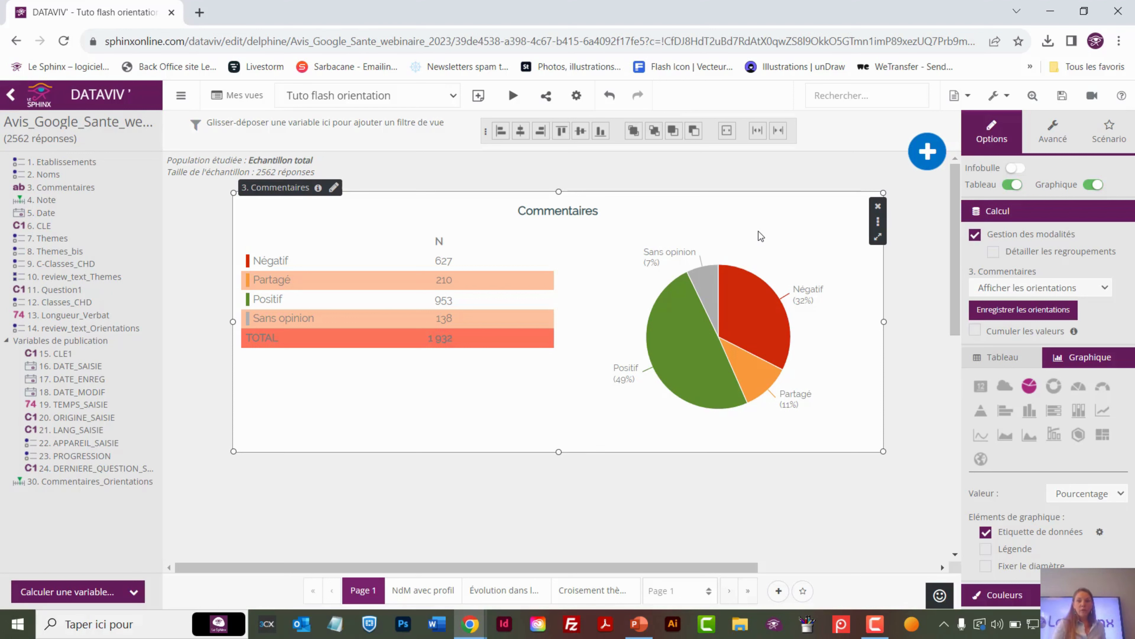
# Disable Gestion des modalités for the Commentaires analysis to compare the ungrouped orientations, and enable it again
pyautogui.click(975, 235)
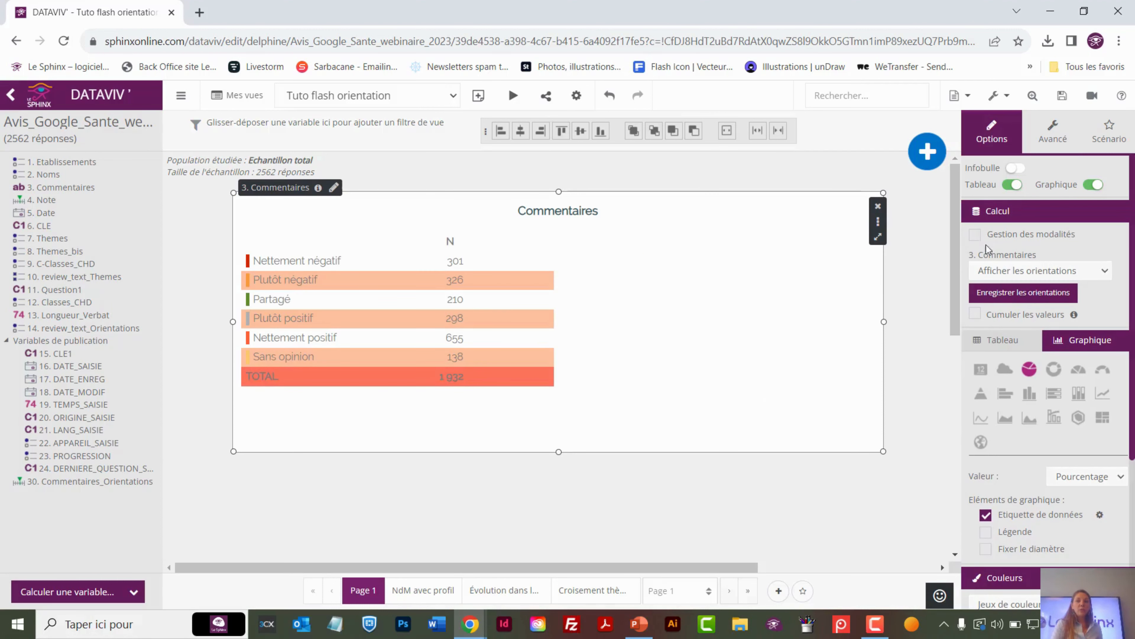
pyautogui.moveTo(707, 265)
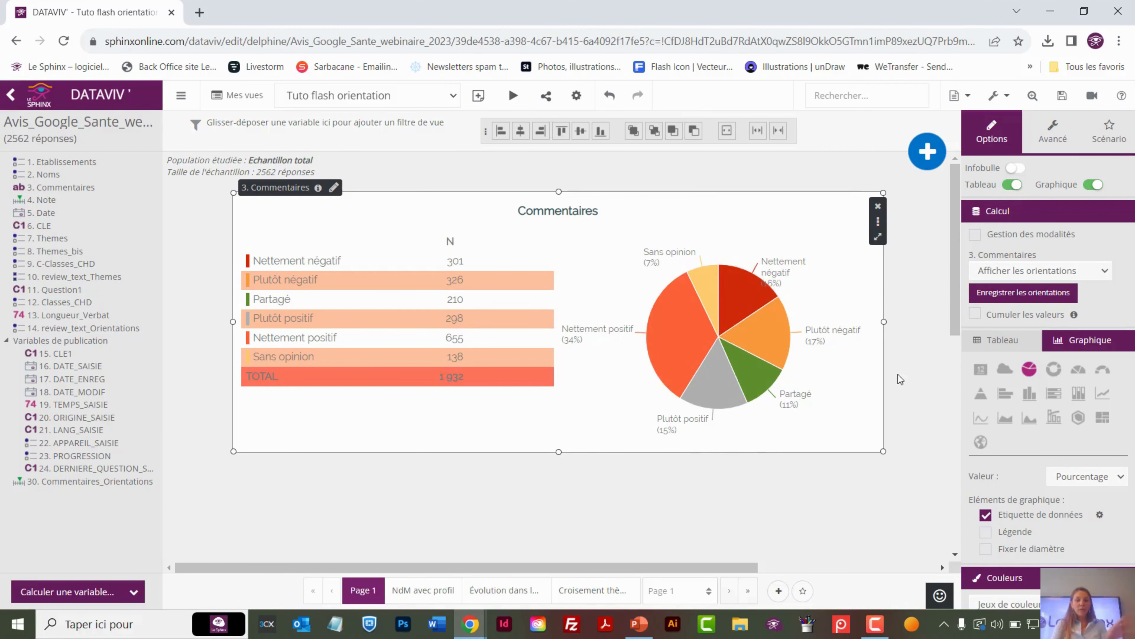
pyautogui.click(975, 233)
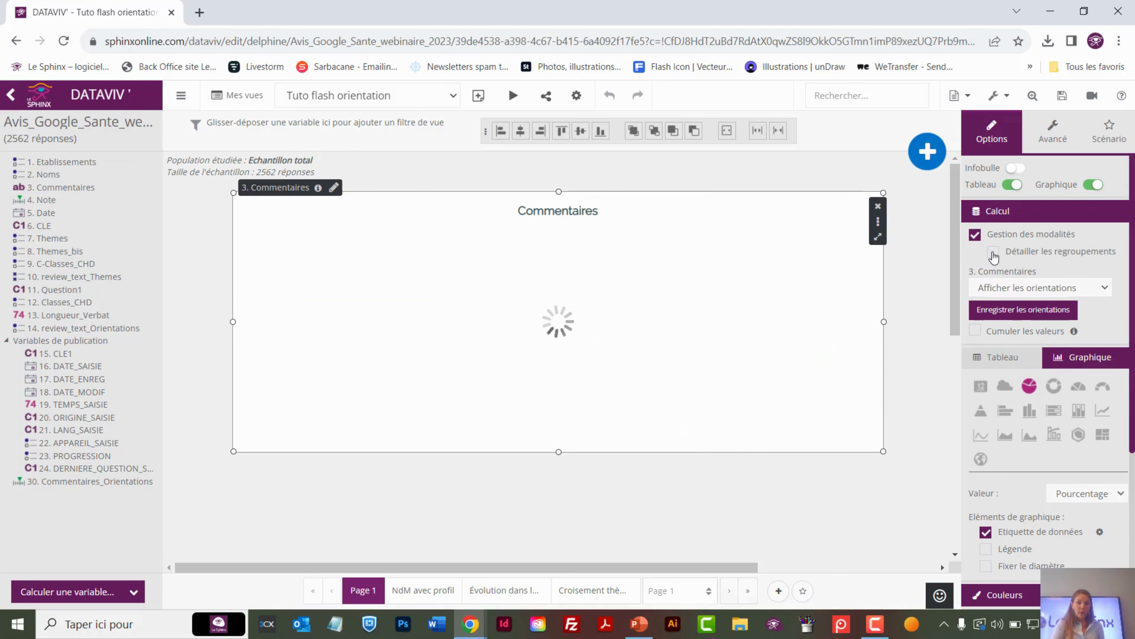
# Enable Détailler les regroupements on the Commentaires analysis and examine the nested orientation levels in the pie chart
pyautogui.click(993, 252)
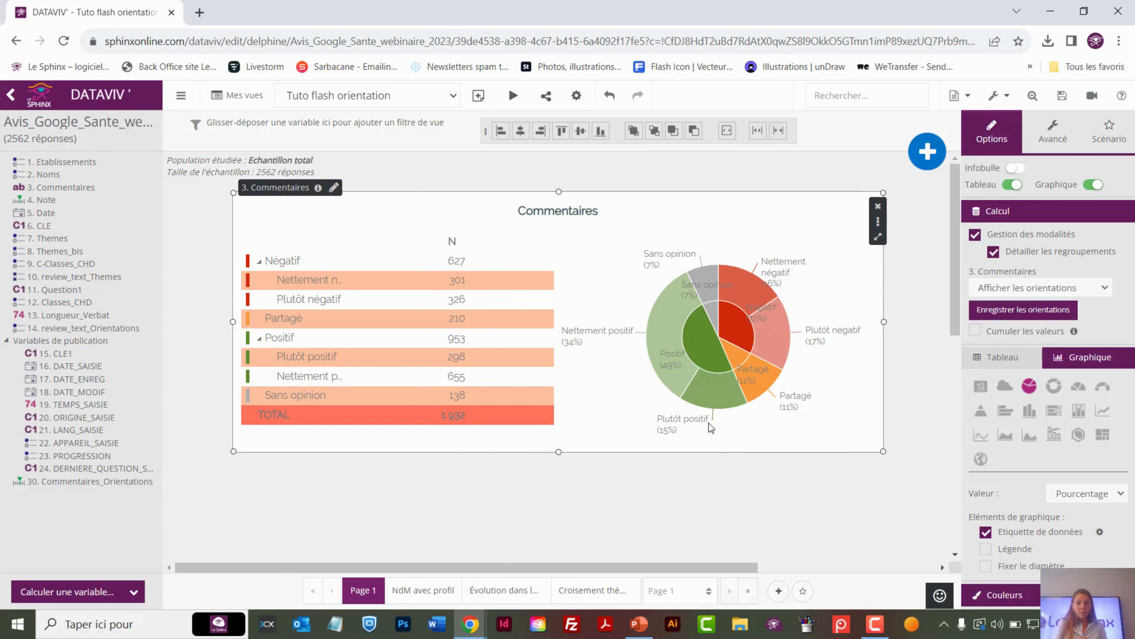
pyautogui.moveTo(711, 356)
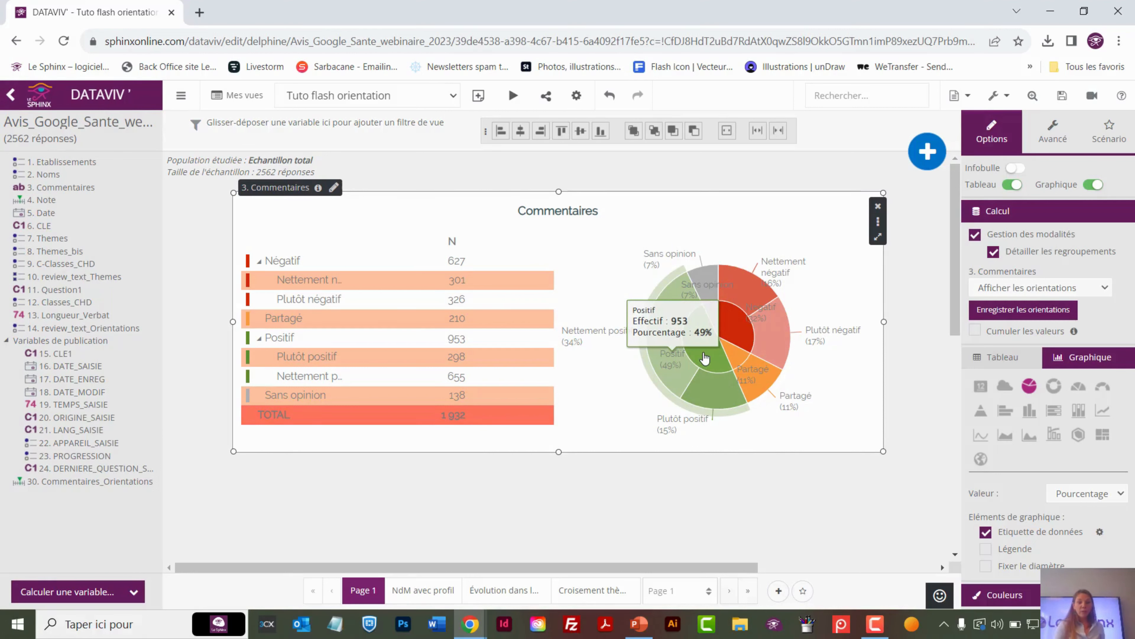
pyautogui.moveTo(598, 341)
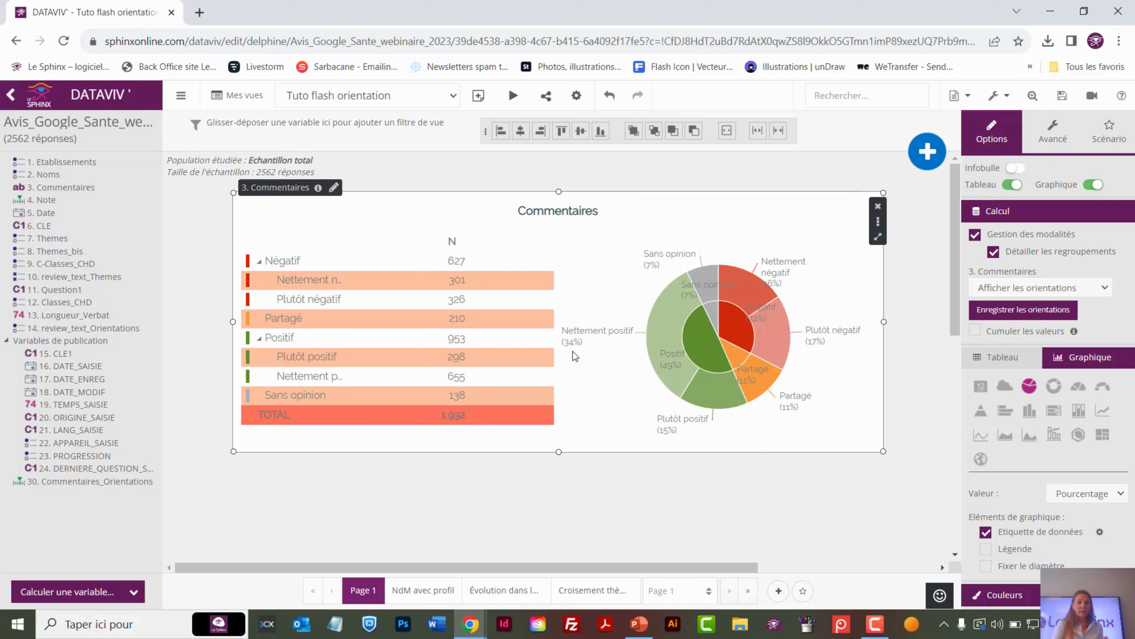
pyautogui.moveTo(572, 359)
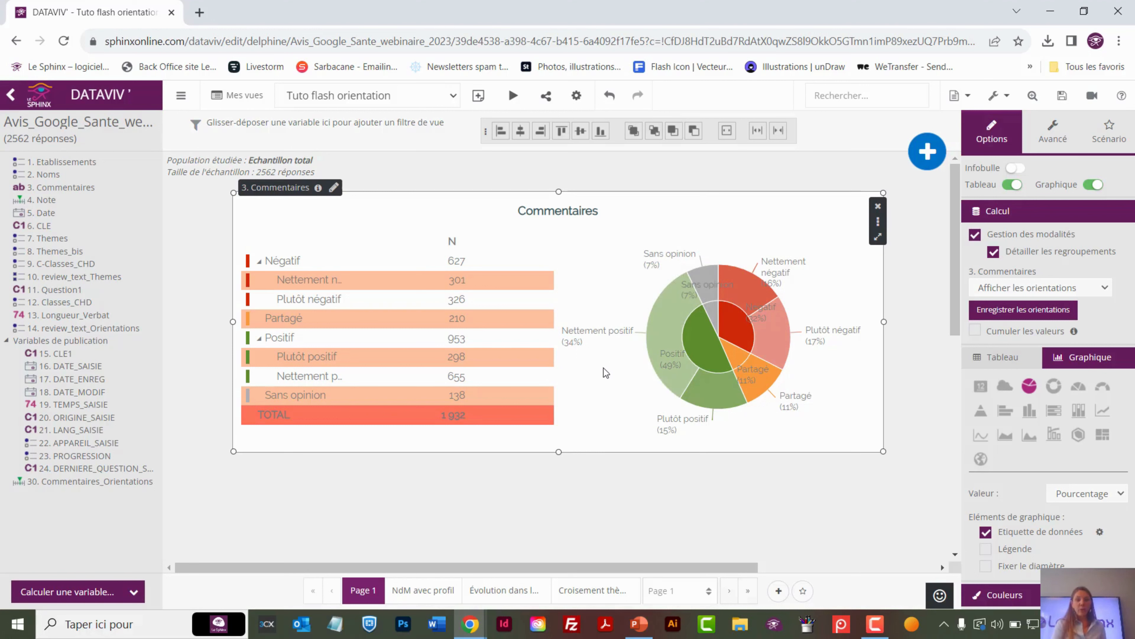
pyautogui.moveTo(775, 419)
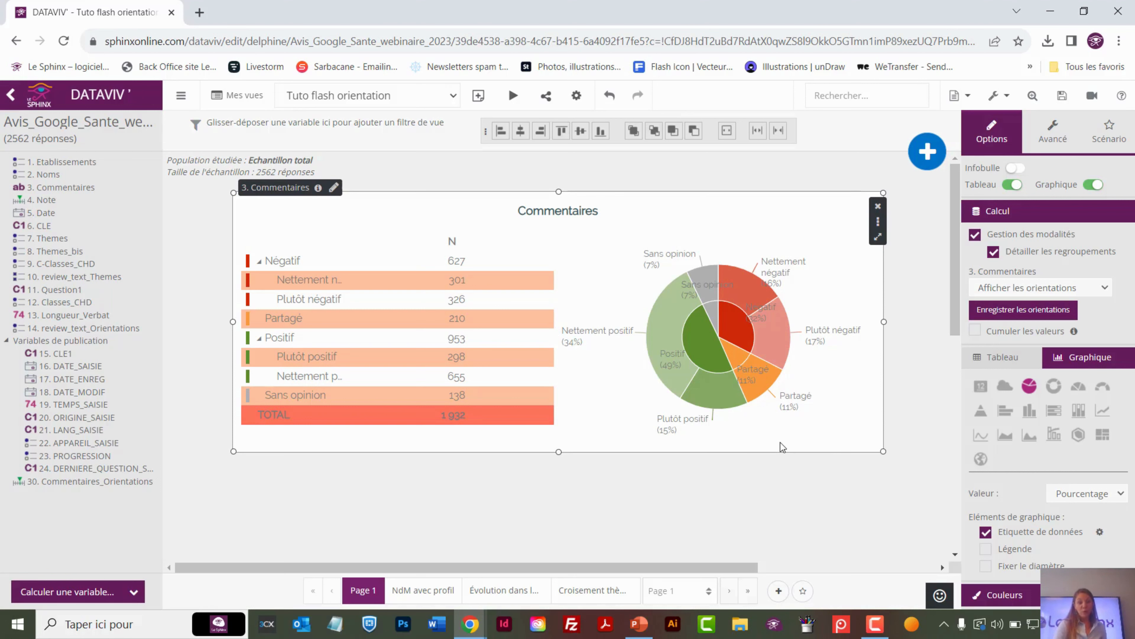
pyautogui.click(768, 500)
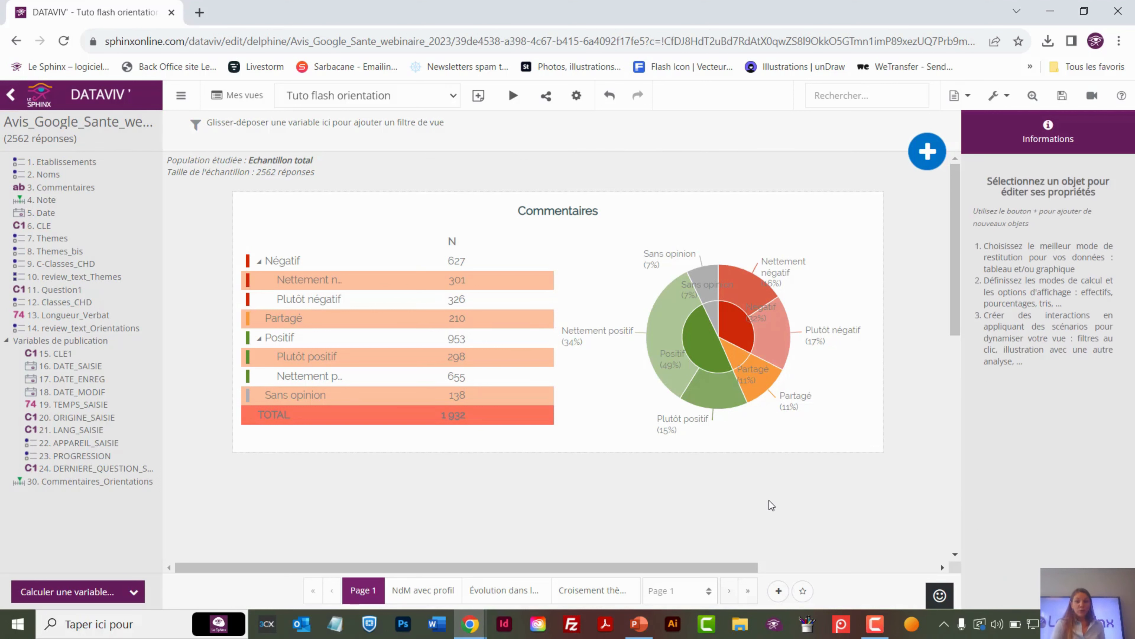
# Review the variable name and notices for saving the Commentaires orientations, and close without saving
pyautogui.click(491, 216)
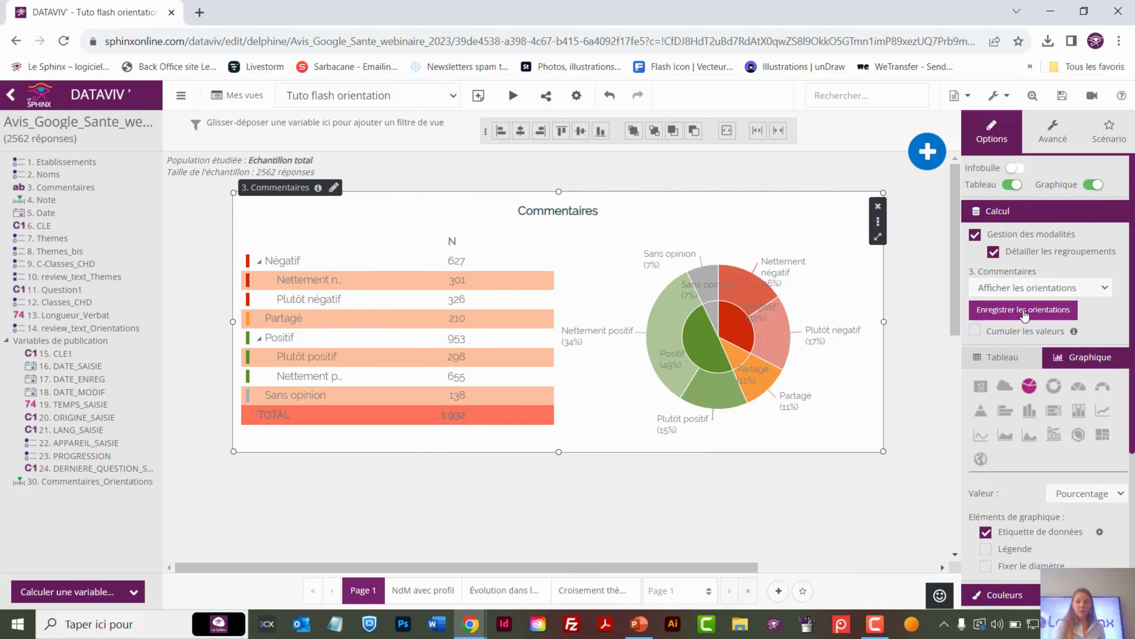
pyautogui.click(996, 314)
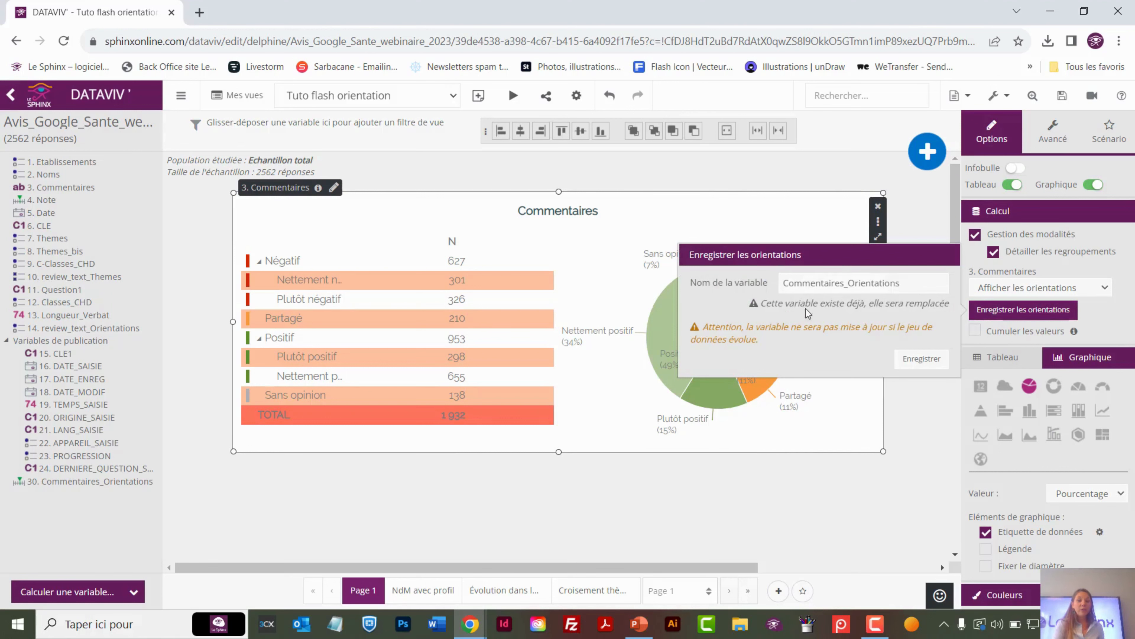
pyautogui.click(905, 286)
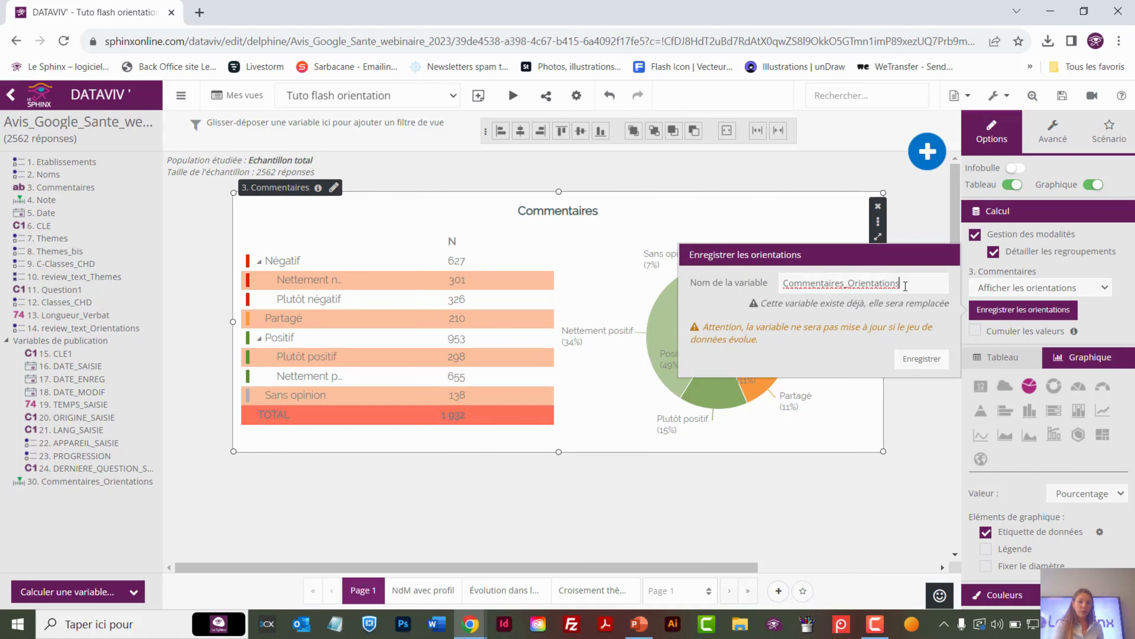
pyautogui.click(914, 389)
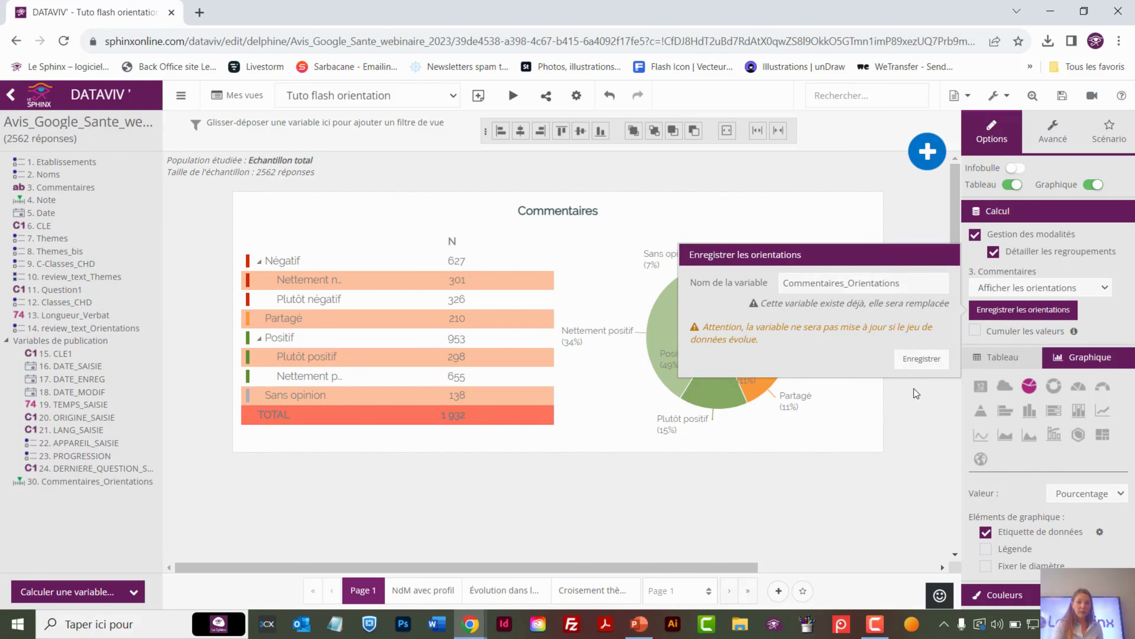
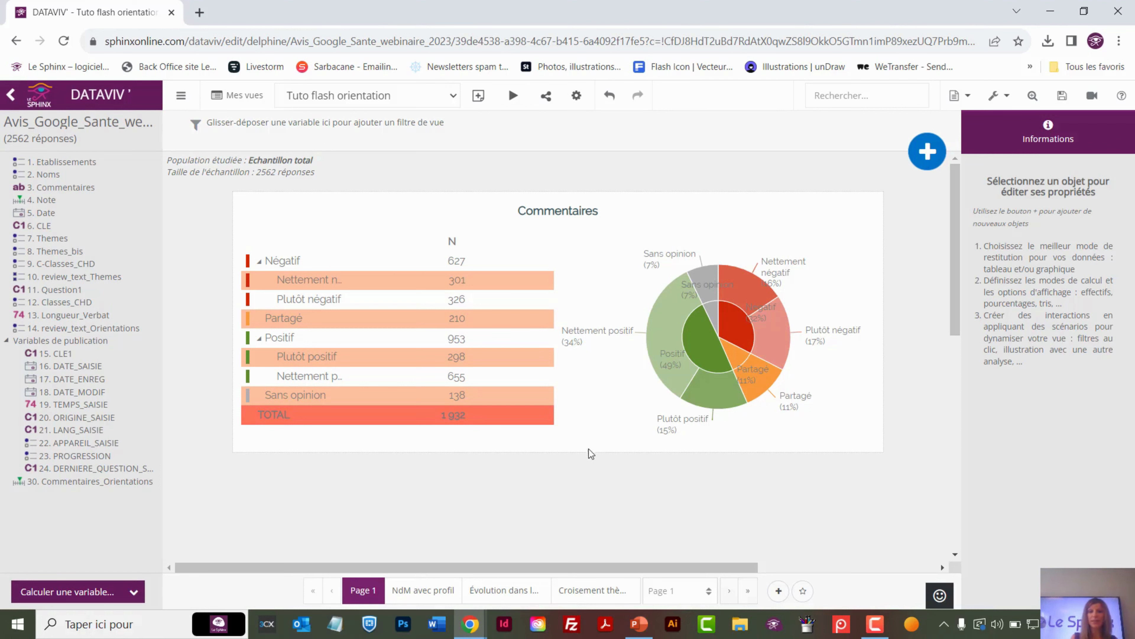
# Disable Détailler les regroupements for the Commentaires orientation analysis and hide its table
pyautogui.click(596, 440)
pyautogui.click(994, 251)
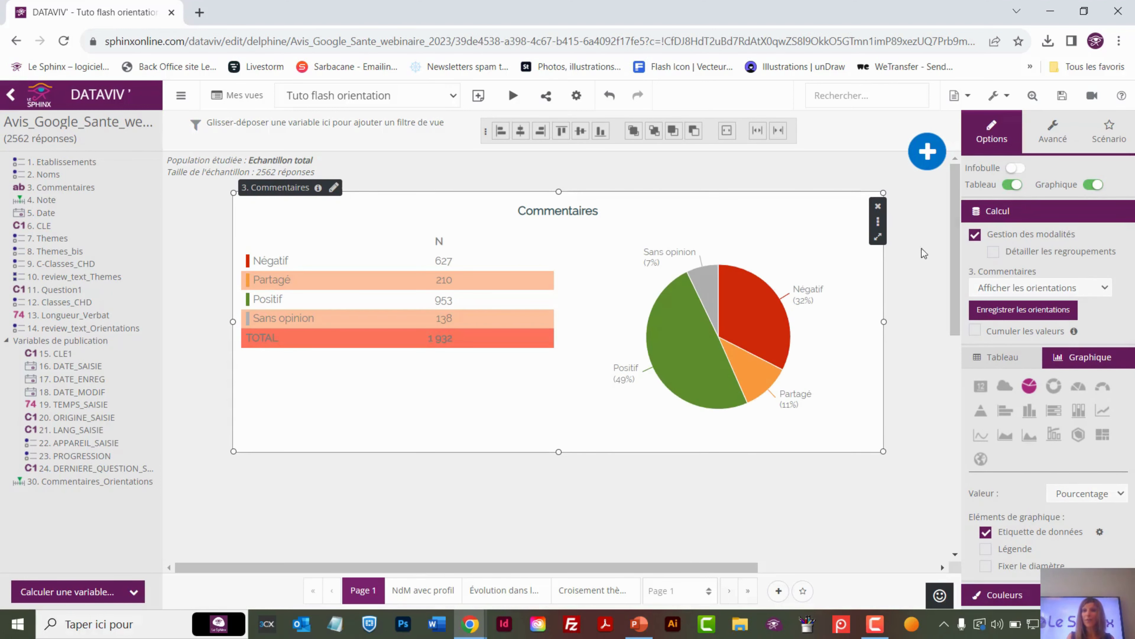
pyautogui.click(1011, 188)
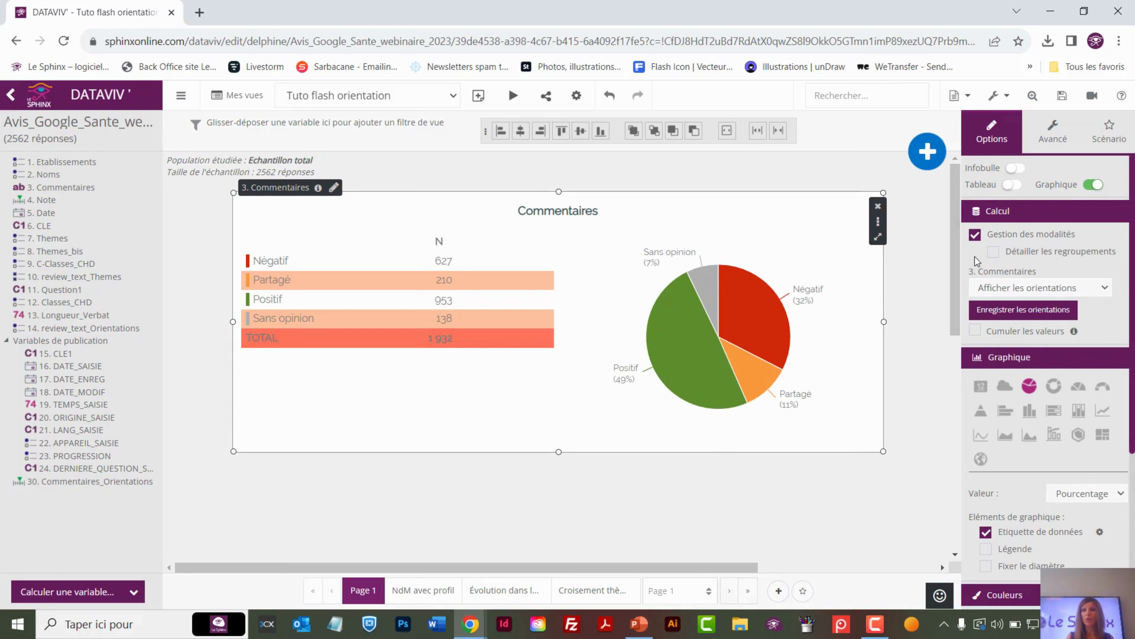
# Narrow the orientation analysis to about half its width and move it to the page's left edge, displaying only the pie chart
pyautogui.moveTo(884, 320); pyautogui.dragTo(580, 321)
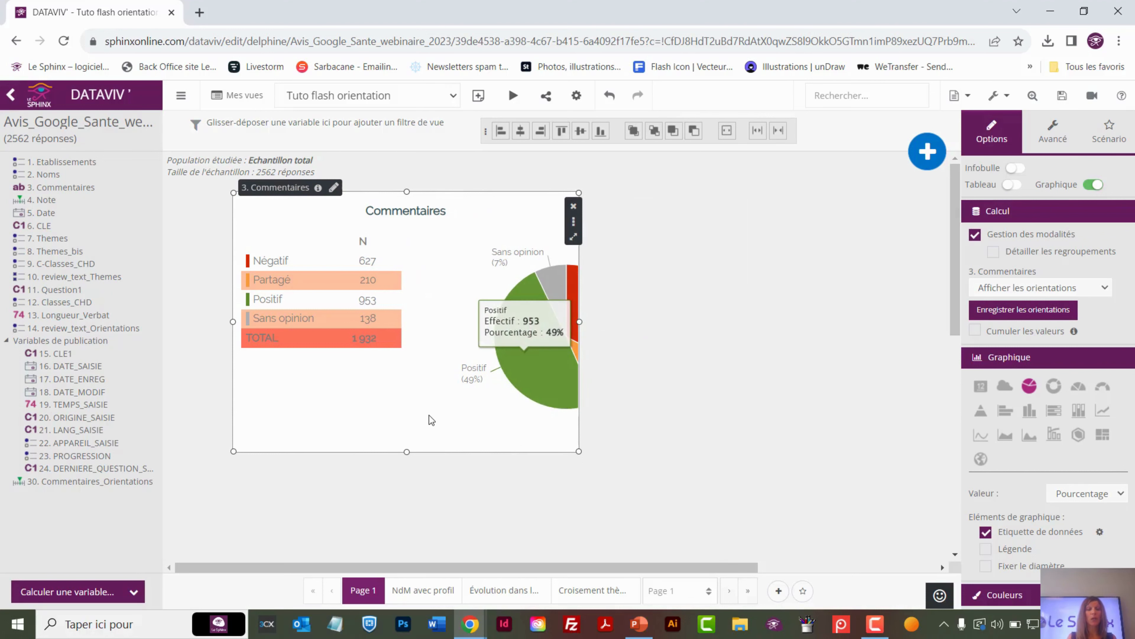
pyautogui.moveTo(347, 424); pyautogui.dragTo(290, 424)
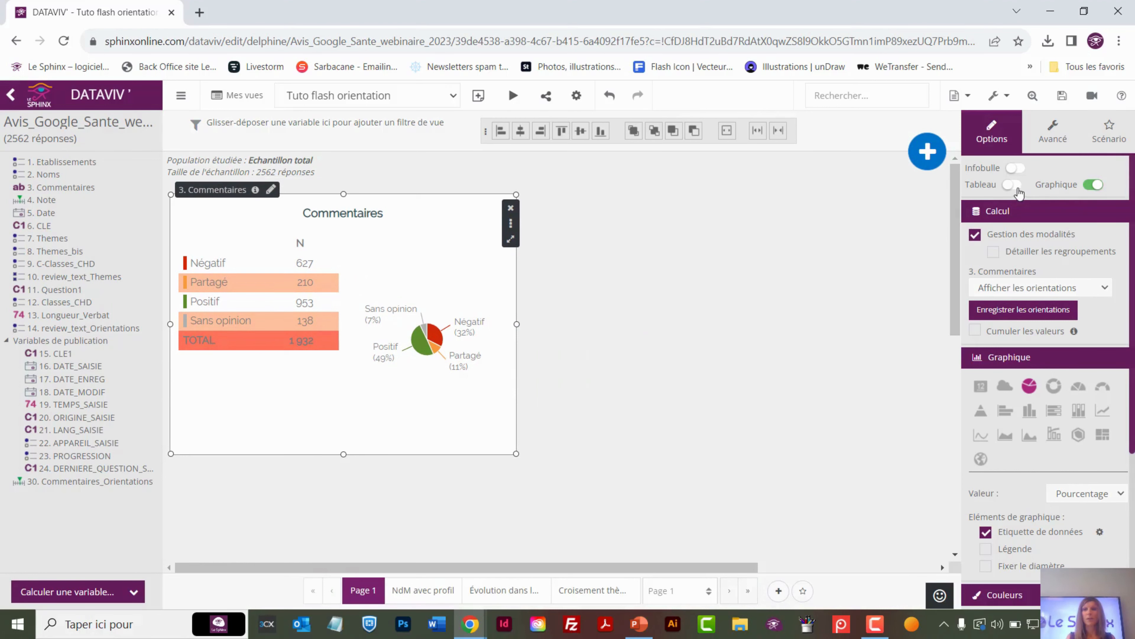
pyautogui.click(1010, 186)
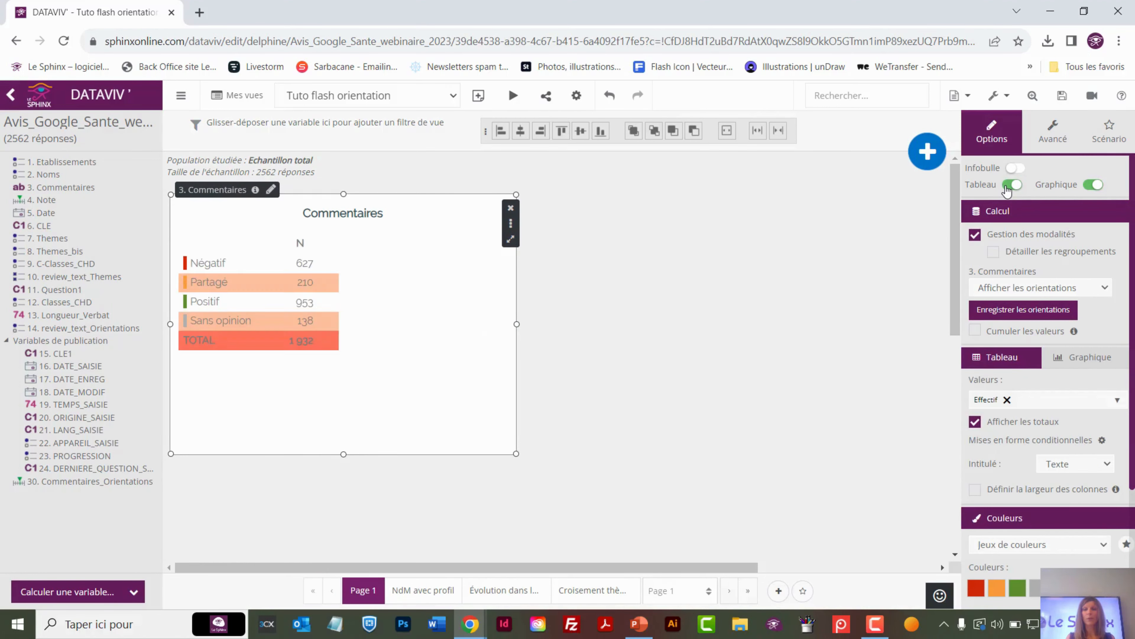
pyautogui.click(1008, 187)
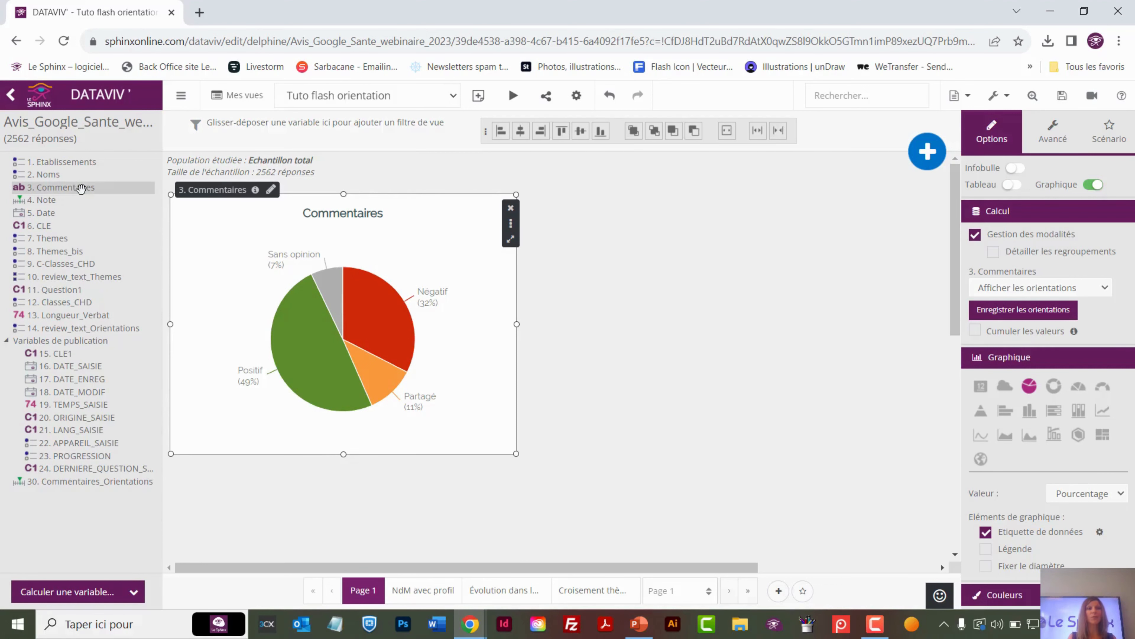
# Add a verbatim analysis of 3. Commentaires beside the pie chart and hide its word cloud
pyautogui.moveTo(80, 188); pyautogui.dragTo(579, 210)
pyautogui.click(578, 209)
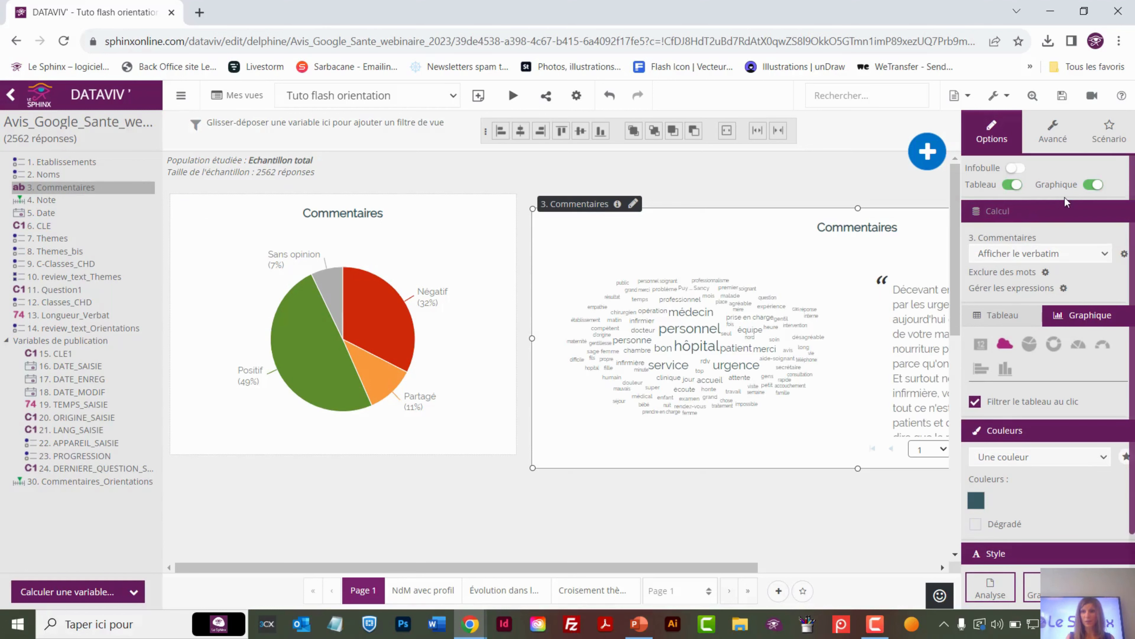
pyautogui.click(1093, 185)
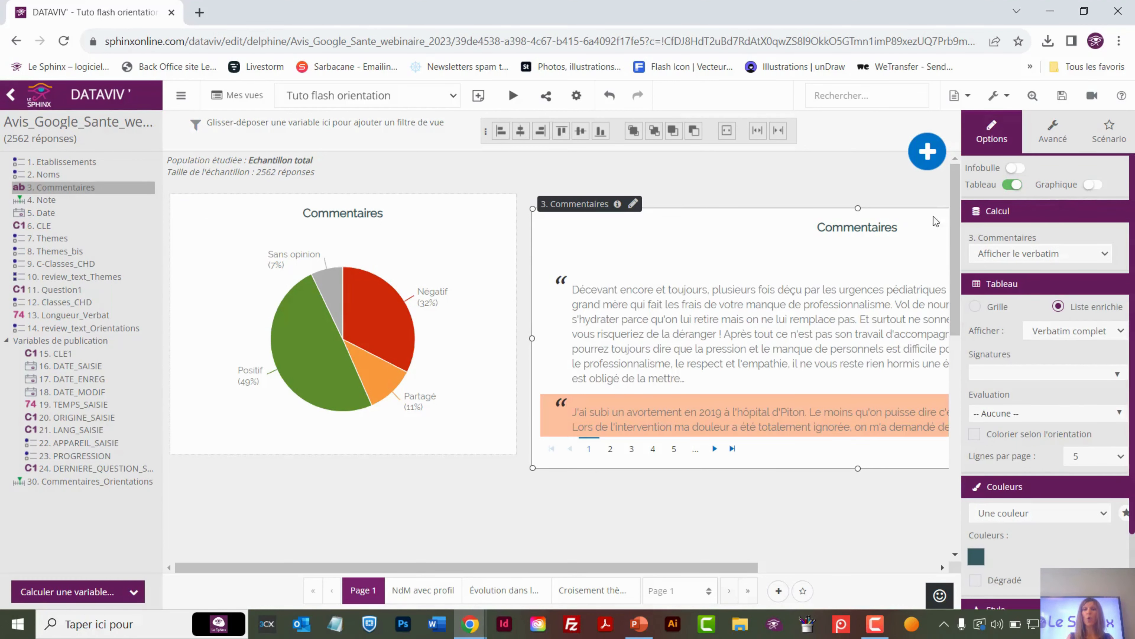
# Extend the verbatim list's height downward and colour its text according to orientation
pyautogui.moveTo(855, 472); pyautogui.dragTo(858, 542)
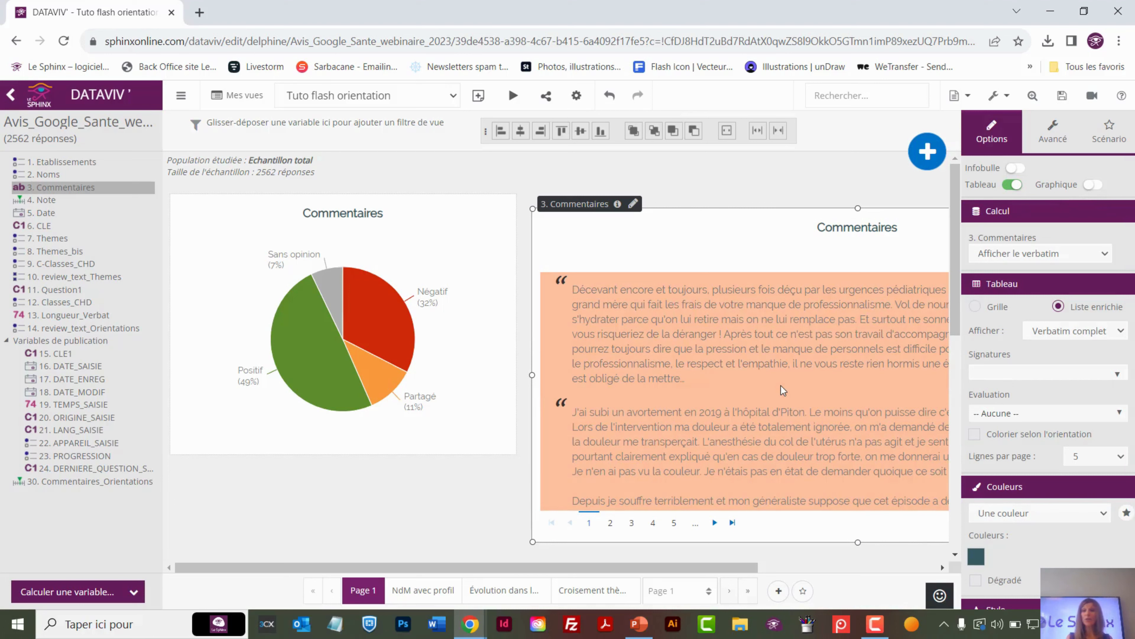
pyautogui.click(1004, 441)
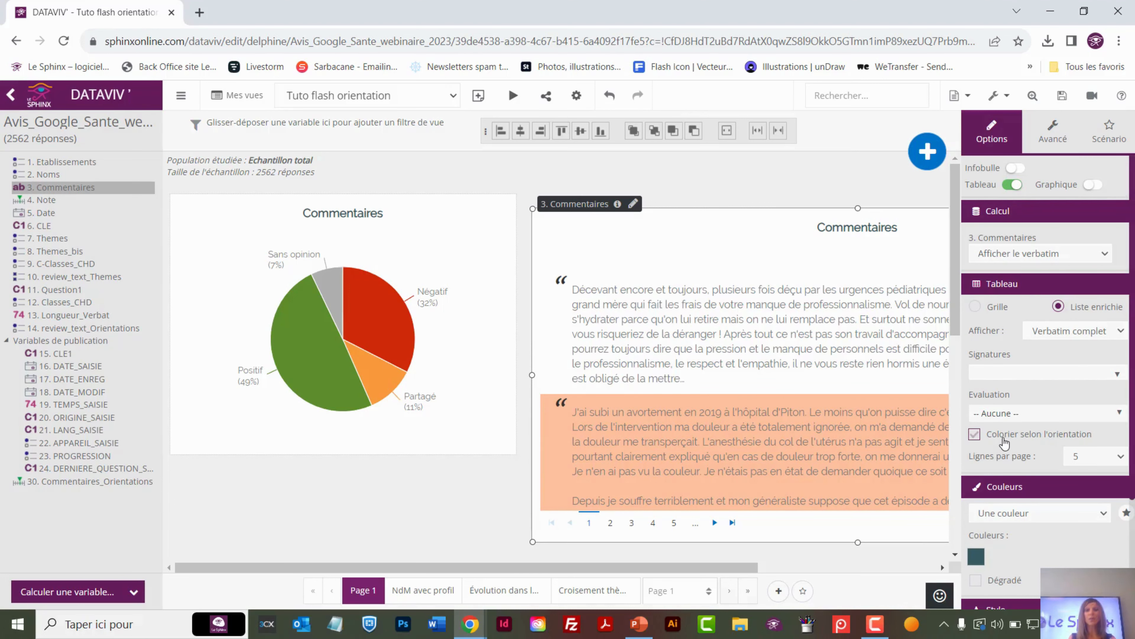
pyautogui.click(1005, 442)
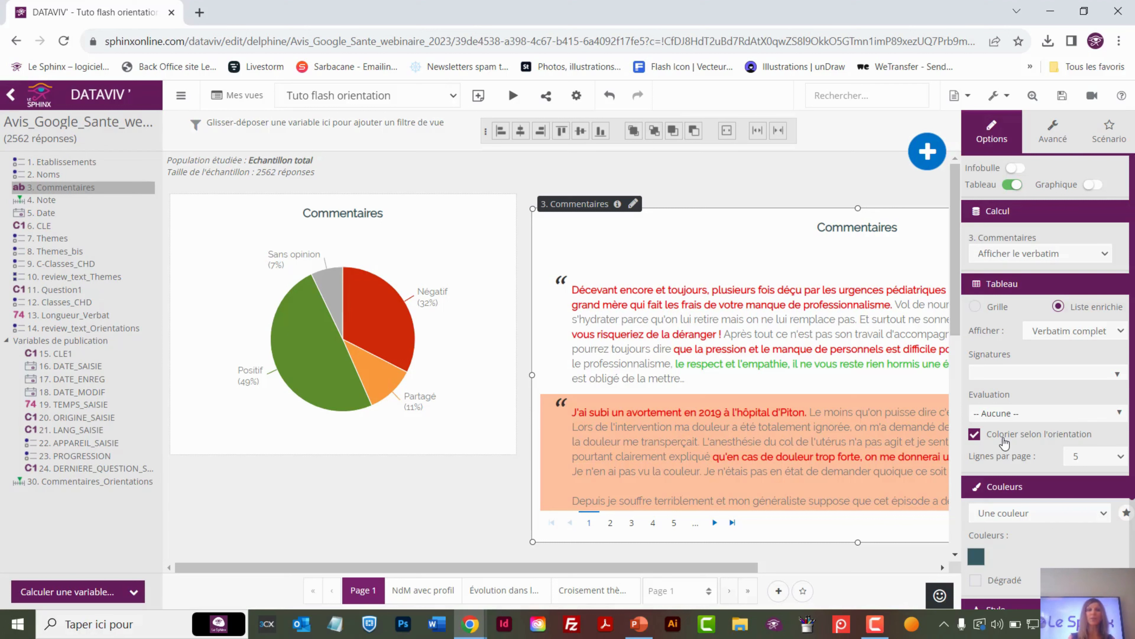
# Set the orientation pie chart's scenario to Filtrer des analyses targeting the verbatim list, and test it on the Positif slice
pyautogui.click(226, 234)
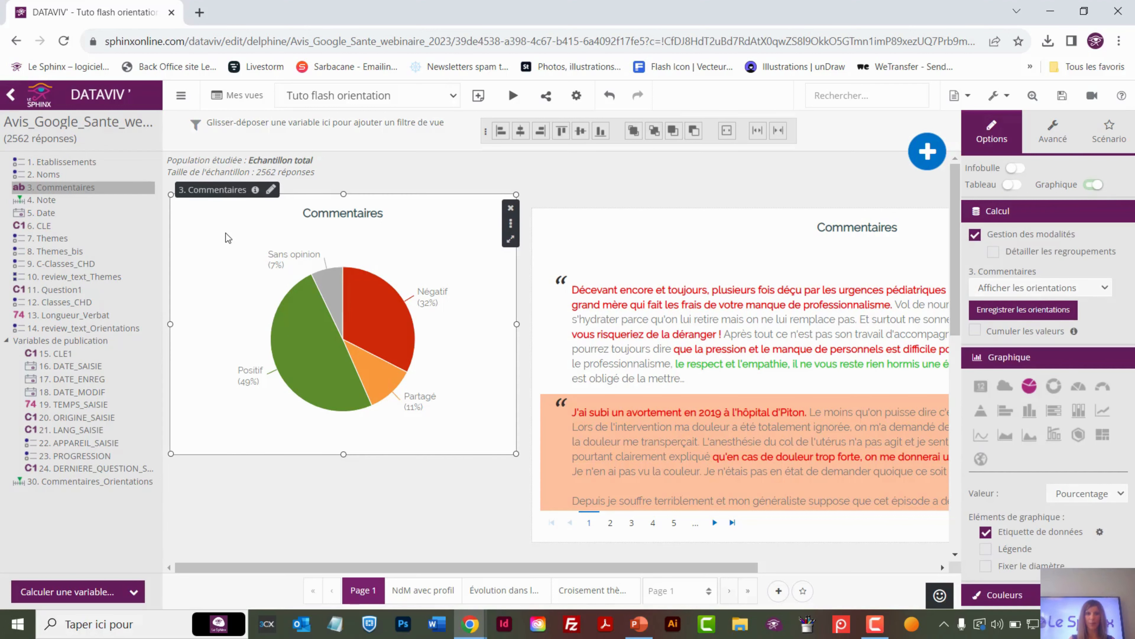
pyautogui.click(1108, 144)
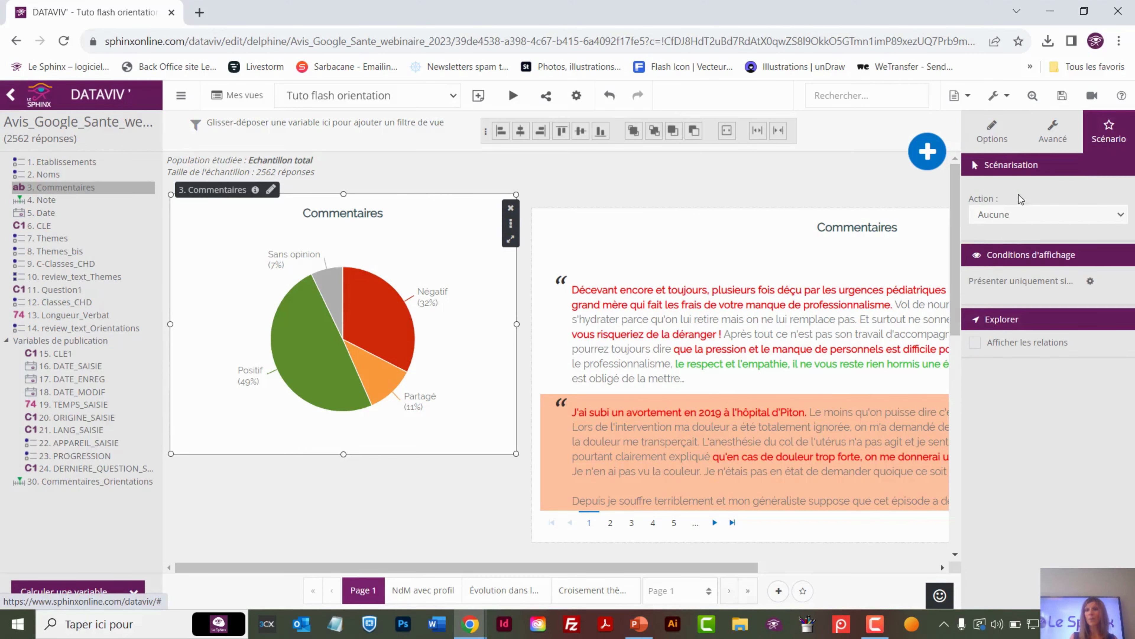
pyautogui.click(993, 215)
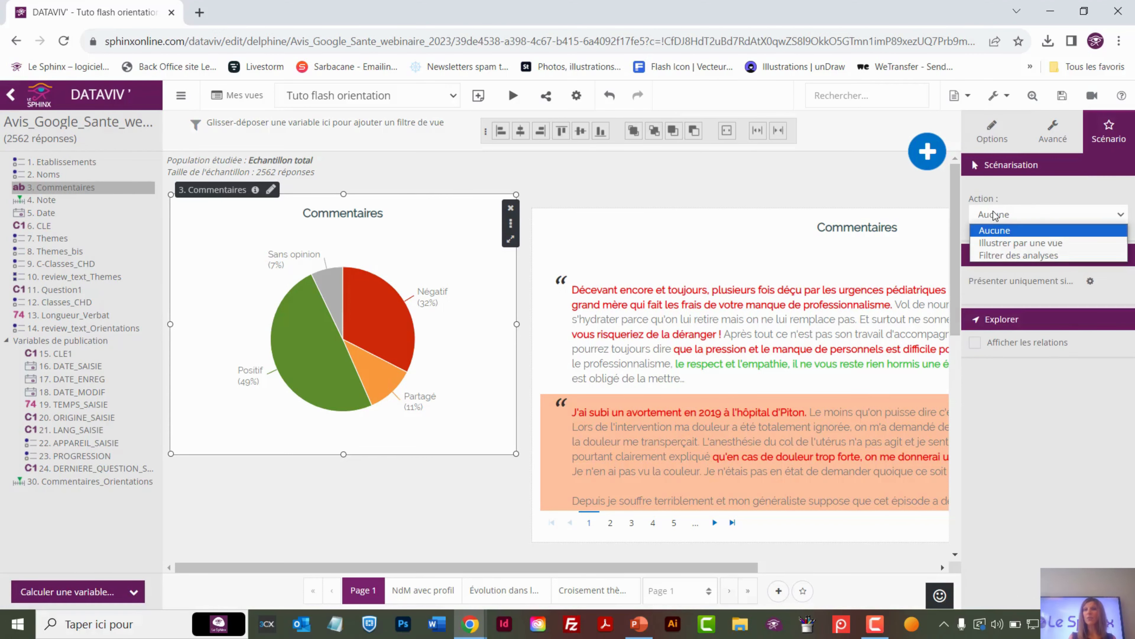
pyautogui.click(993, 255)
pyautogui.click(996, 287)
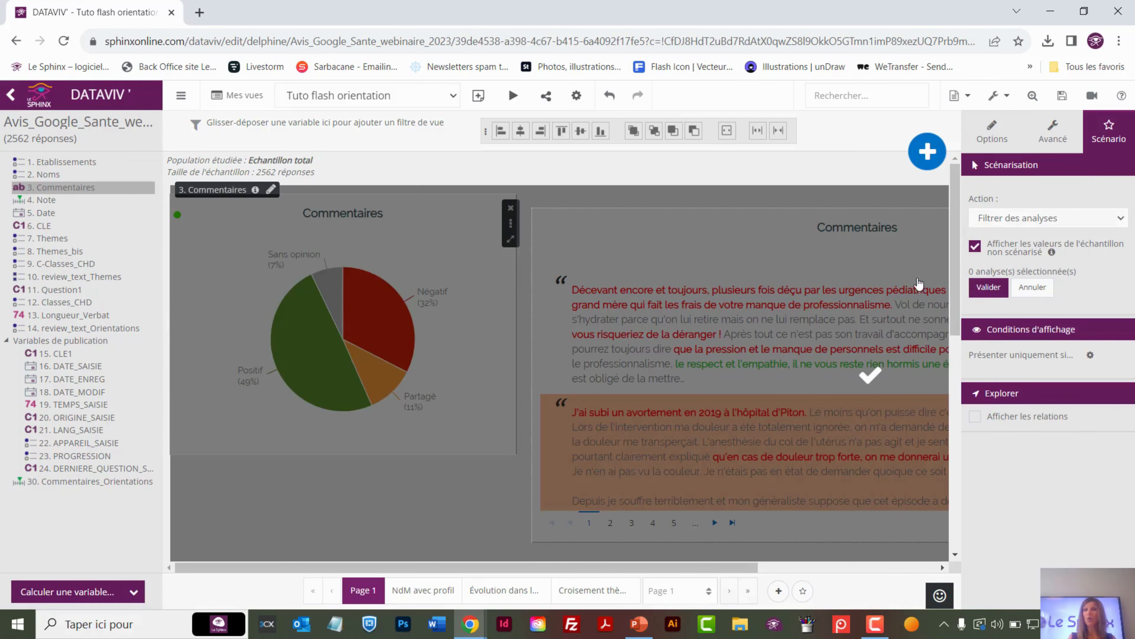
pyautogui.click(885, 376)
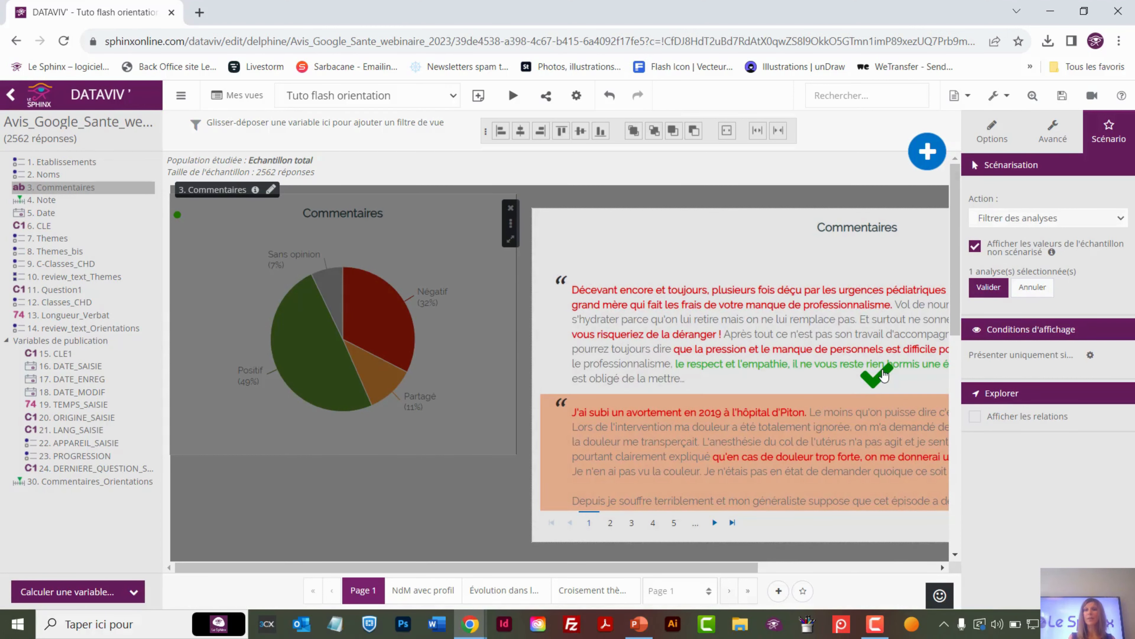
pyautogui.click(987, 288)
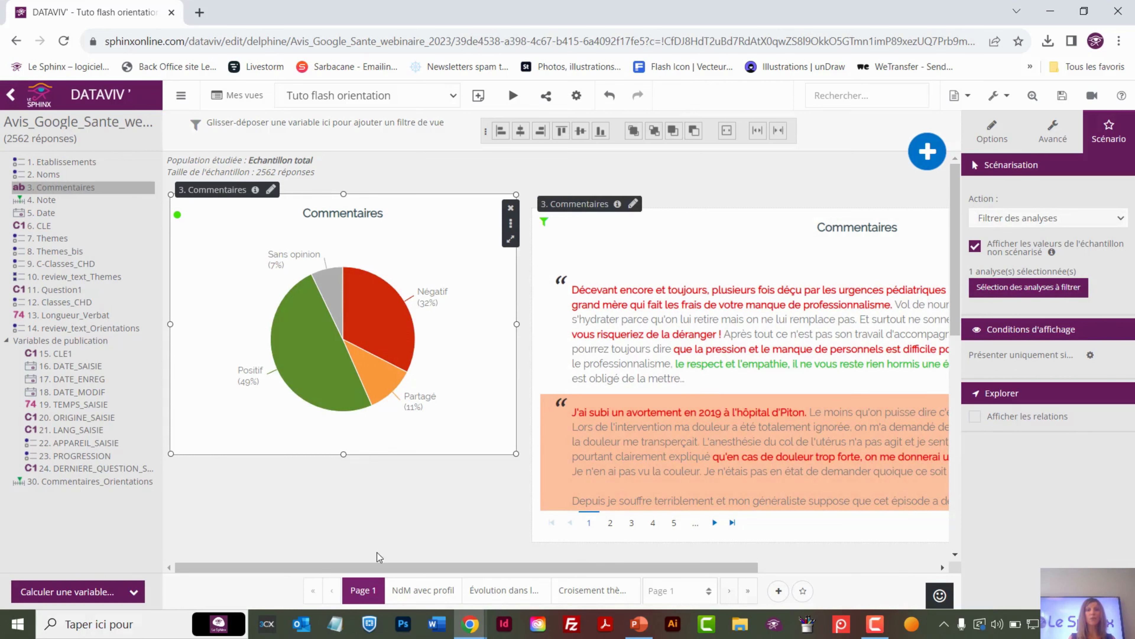
pyautogui.click(322, 404)
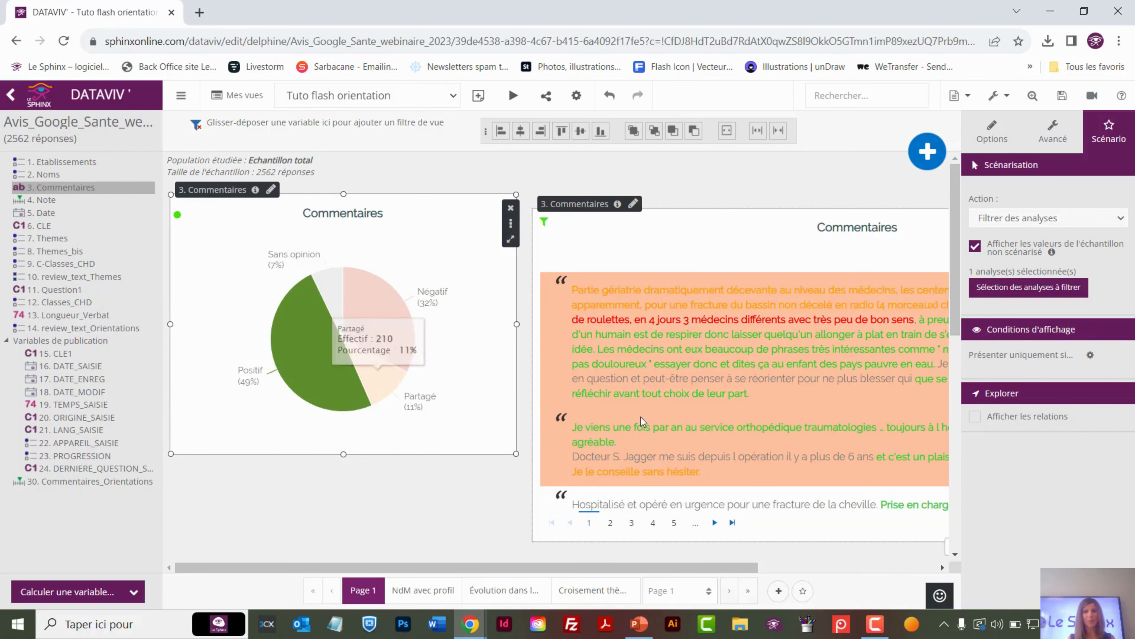
pyautogui.moveTo(667, 561); pyautogui.dragTo(755, 563)
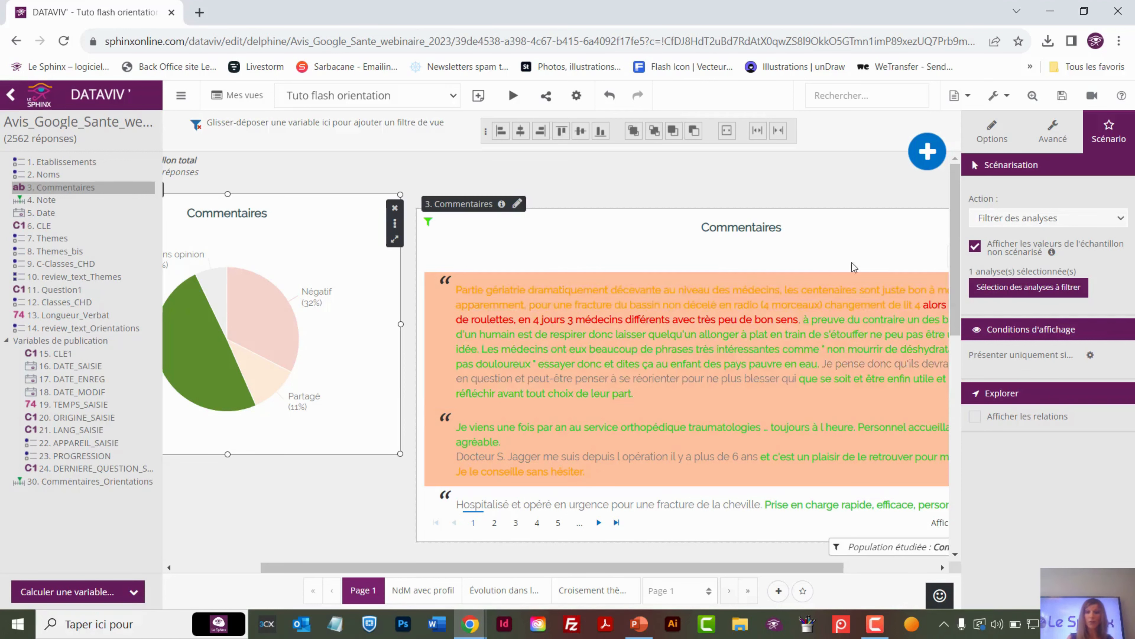
# Add a new page with an analysis of 3. Commentaires on it, displaying only the word cloud
pyautogui.click(778, 591)
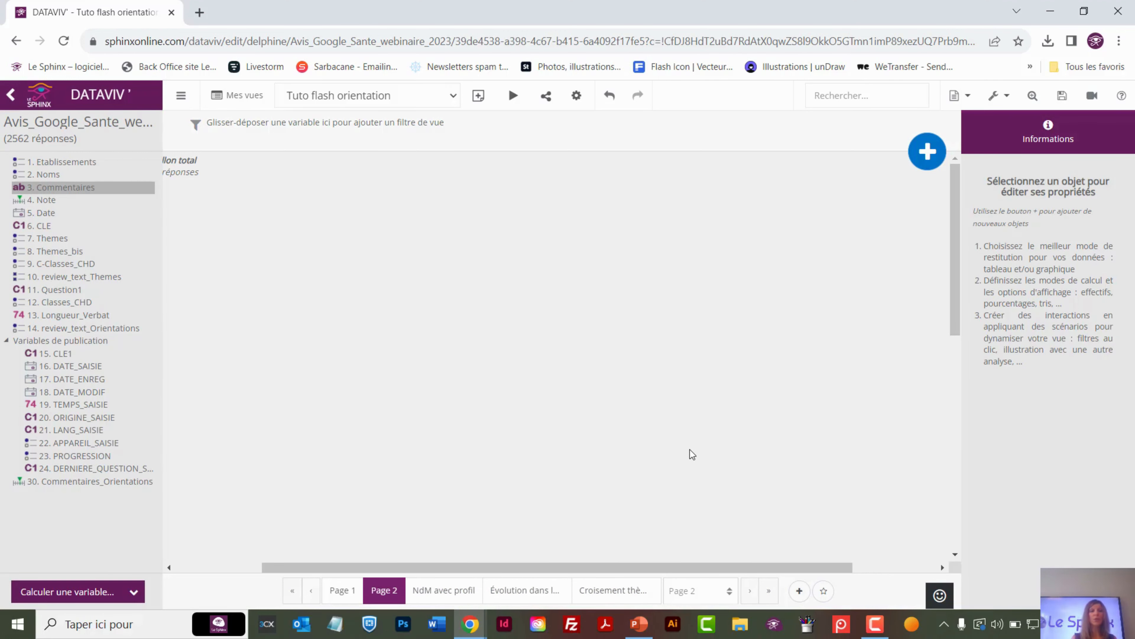
pyautogui.moveTo(45, 186); pyautogui.dragTo(264, 202)
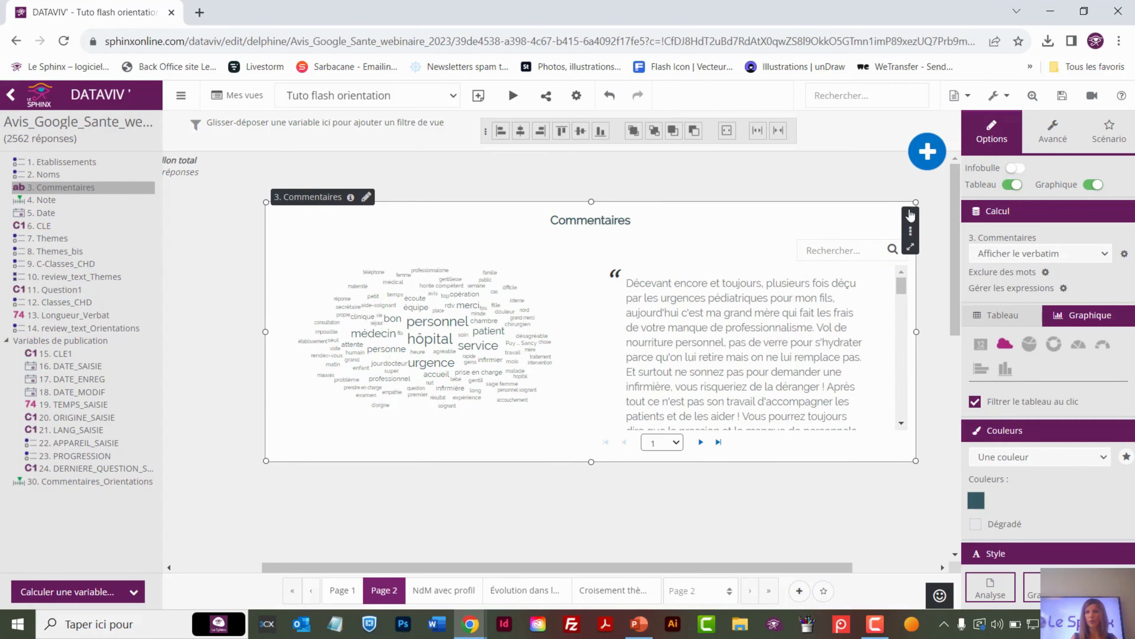
pyautogui.click(1011, 185)
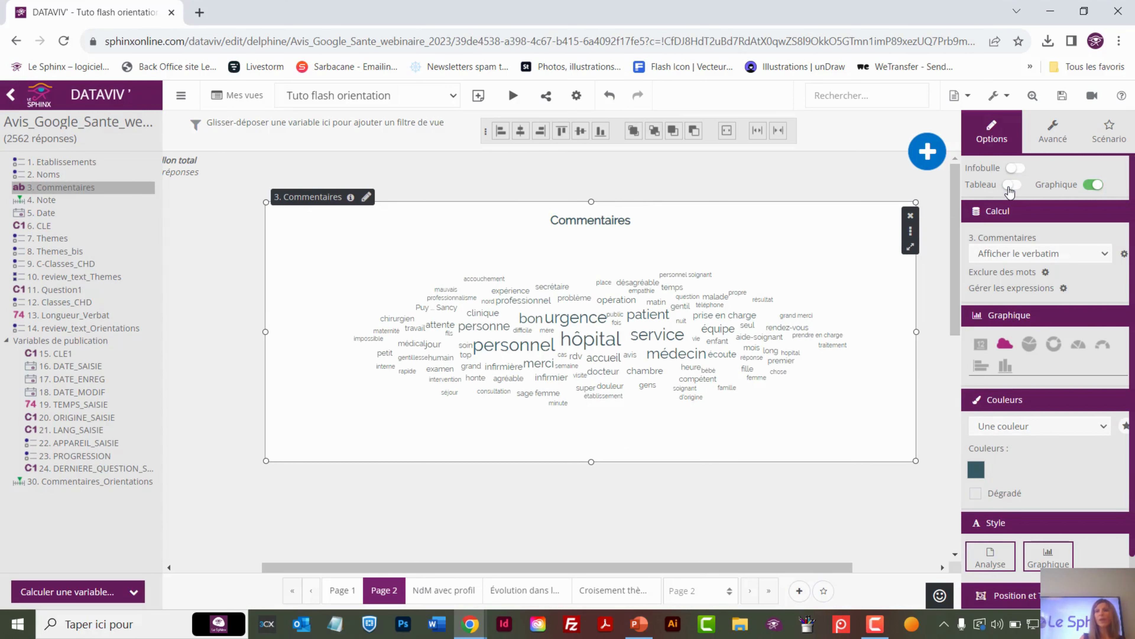
# Define a profile named "+" for the word cloud, with 30. Commentaires_Orientations among Plutôt positif and Nettement positif
pyautogui.click(1050, 141)
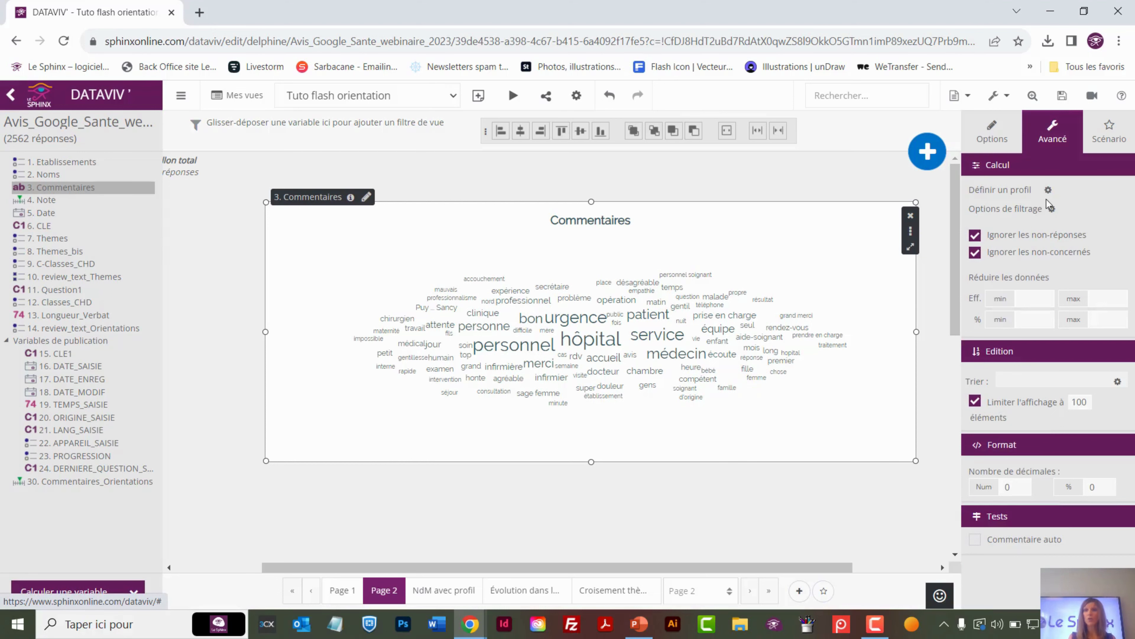
pyautogui.click(1048, 192)
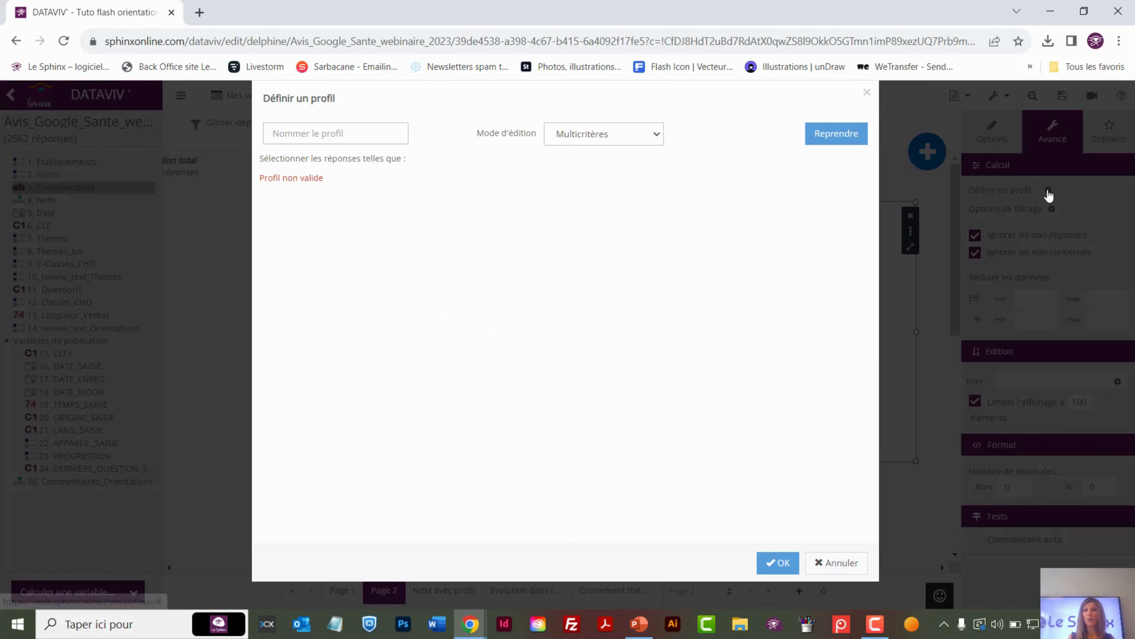
pyautogui.click(381, 135)
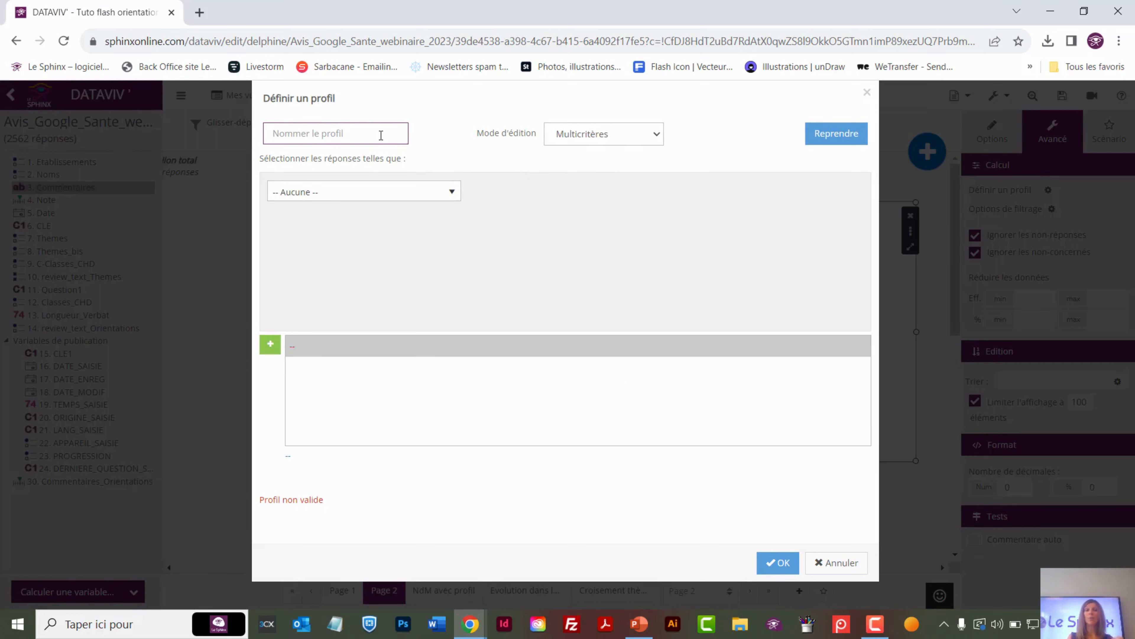
pyautogui.write('+')
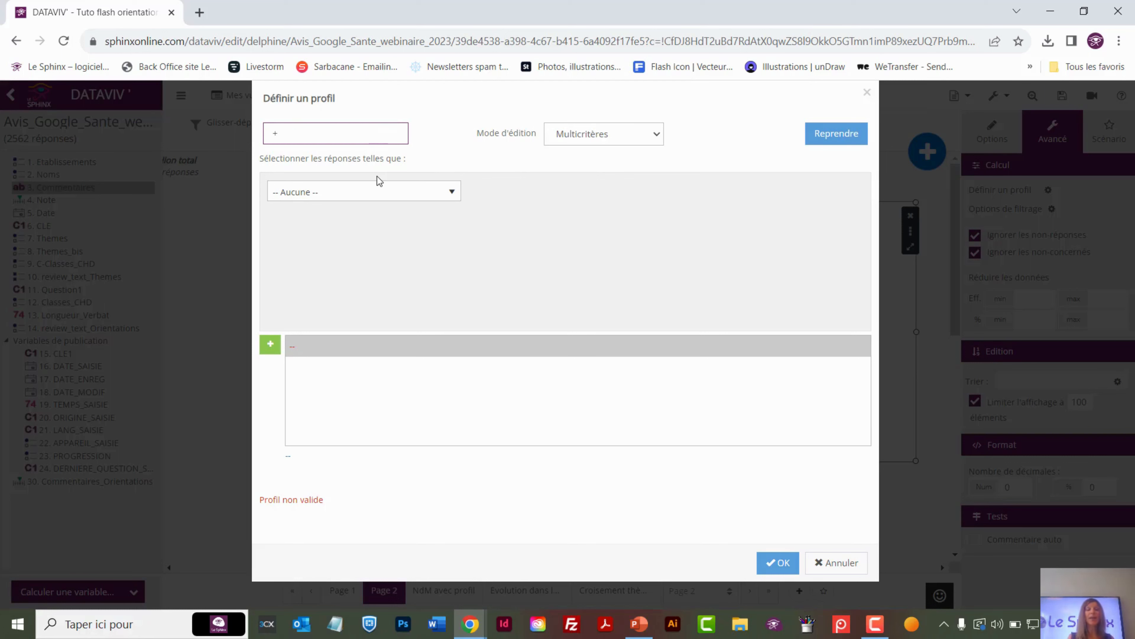
pyautogui.click(376, 192)
pyautogui.scroll(-4, 372, 254)
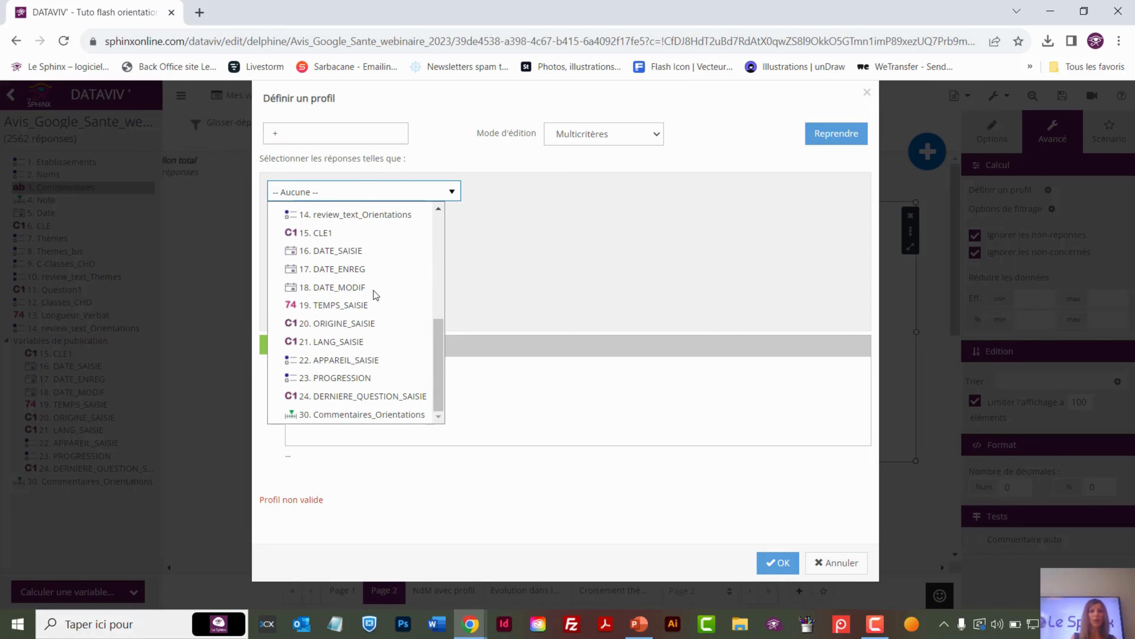
pyautogui.click(364, 416)
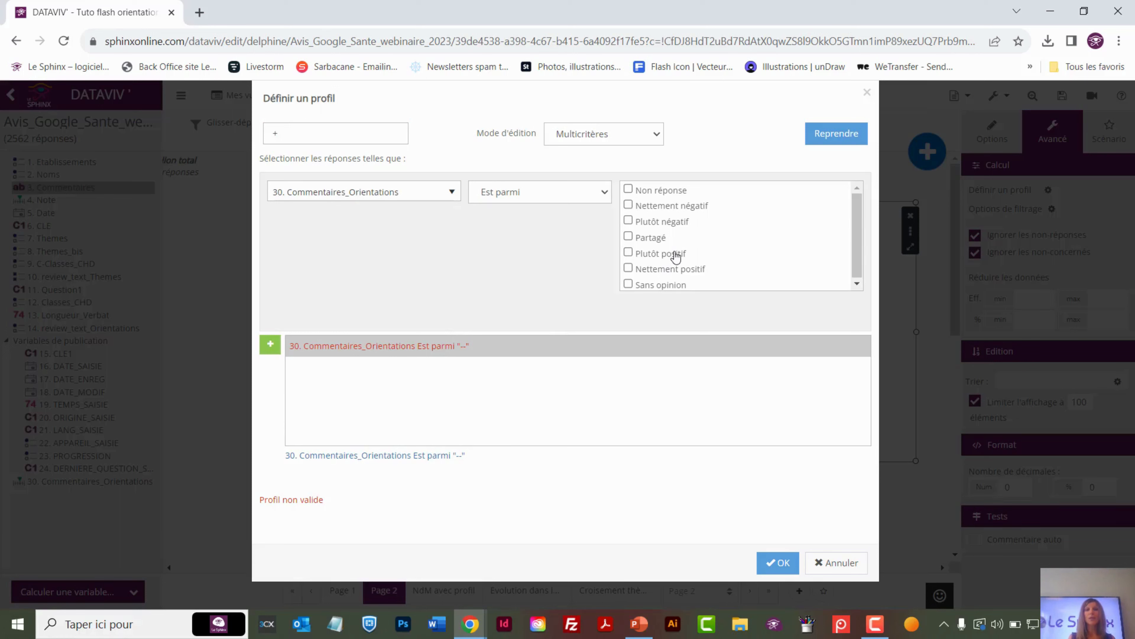
pyautogui.scroll(-1, 672, 254)
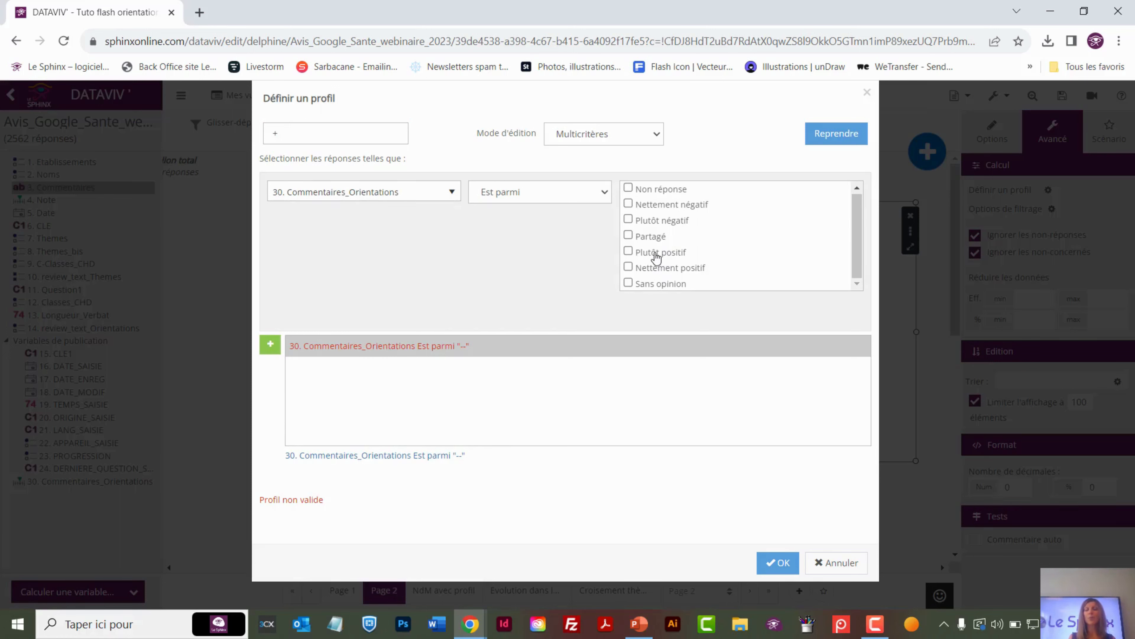
pyautogui.click(656, 258)
pyautogui.click(657, 272)
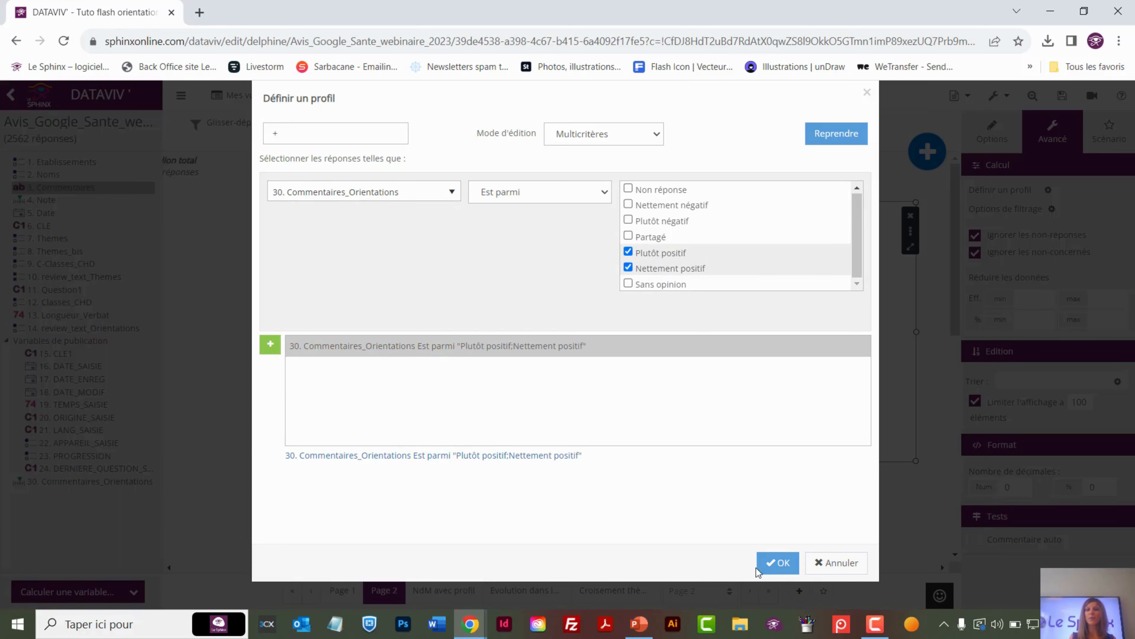
pyautogui.click(769, 563)
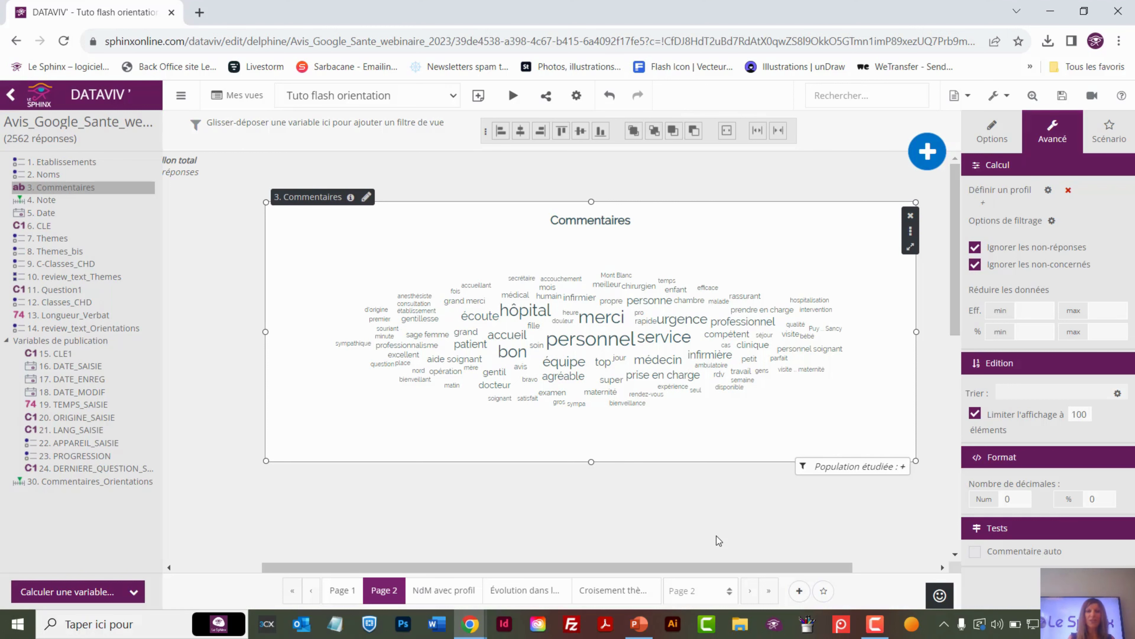
# On a new page after NdM avec profil, create a cross analysis with 5. Date in rows and 3. Commentaires in columns
pyautogui.click(438, 591)
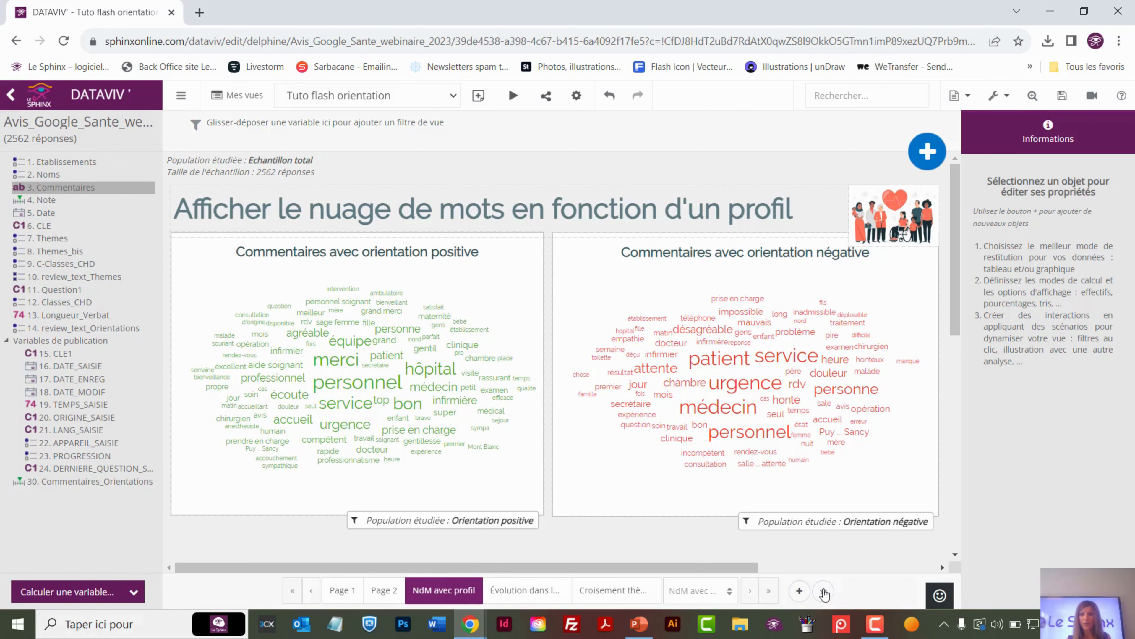
pyautogui.click(800, 592)
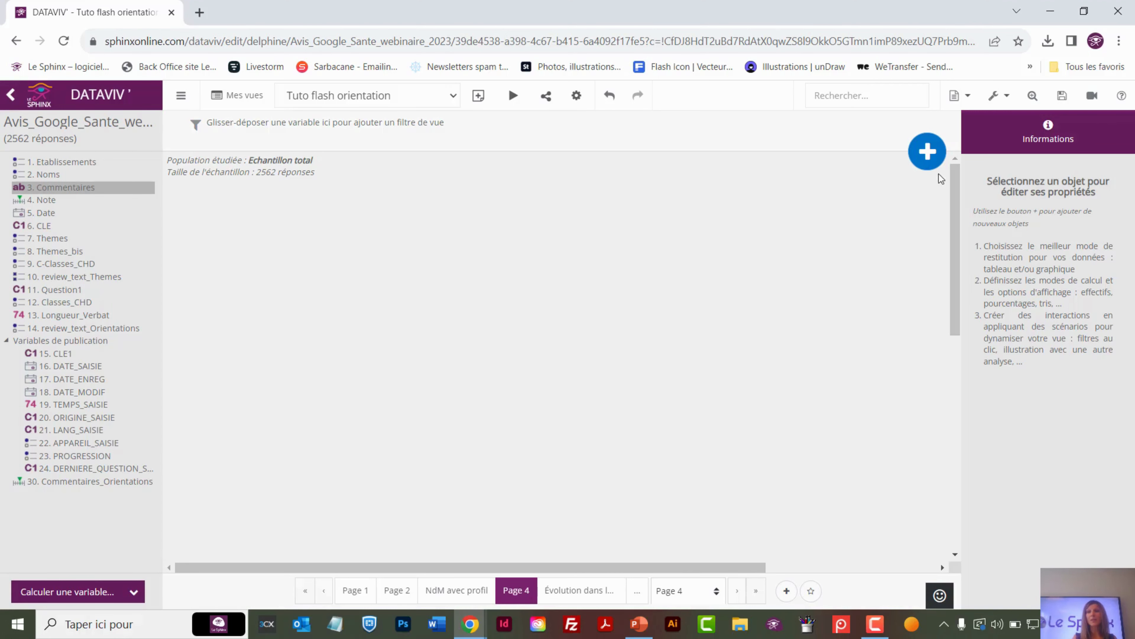
pyautogui.click(929, 161)
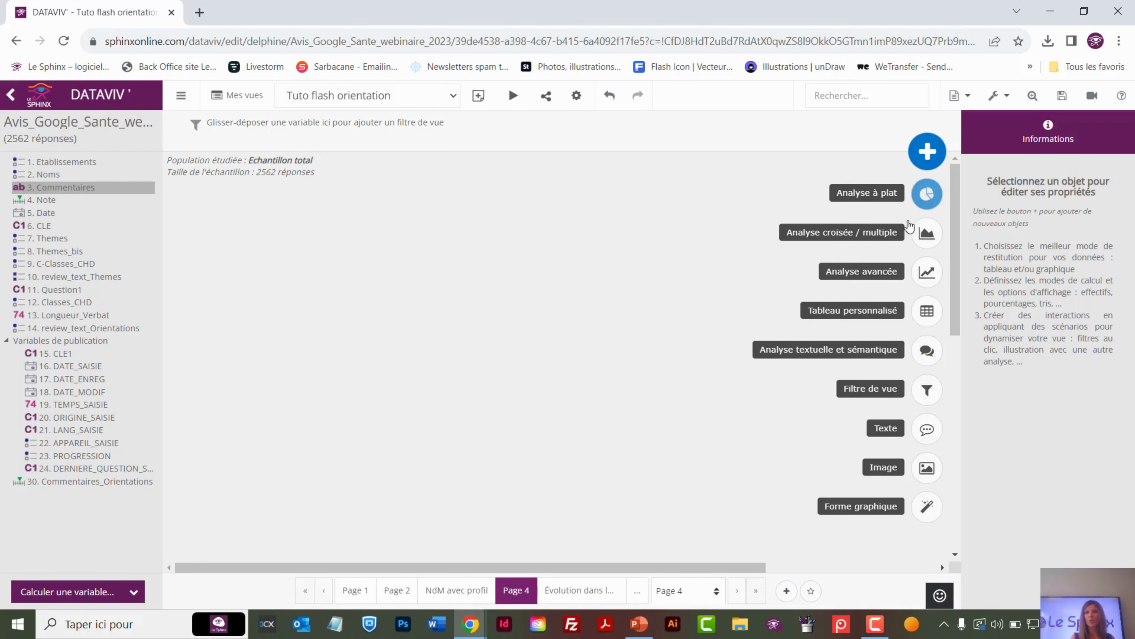
pyautogui.click(871, 241)
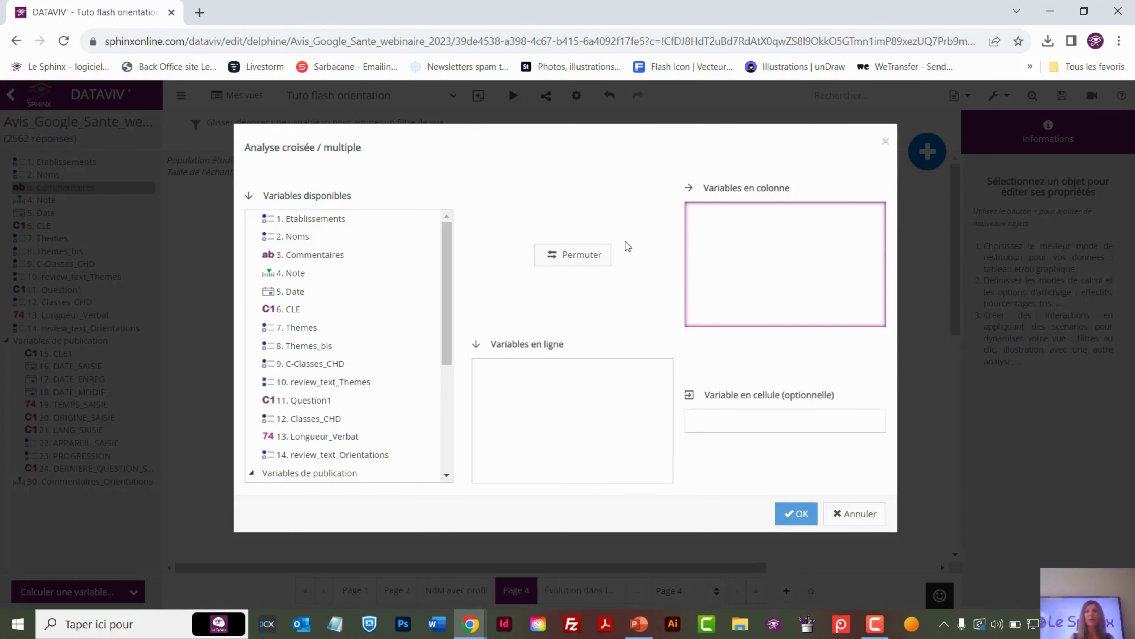
pyautogui.moveTo(301, 291); pyautogui.dragTo(504, 382)
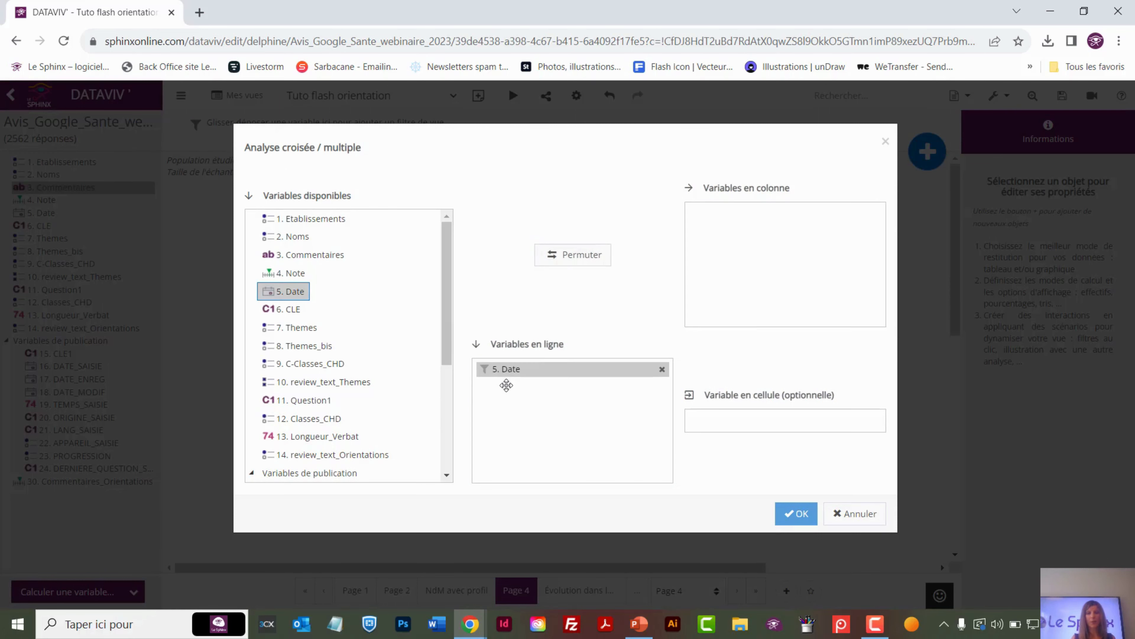
pyautogui.moveTo(296, 255); pyautogui.dragTo(713, 251)
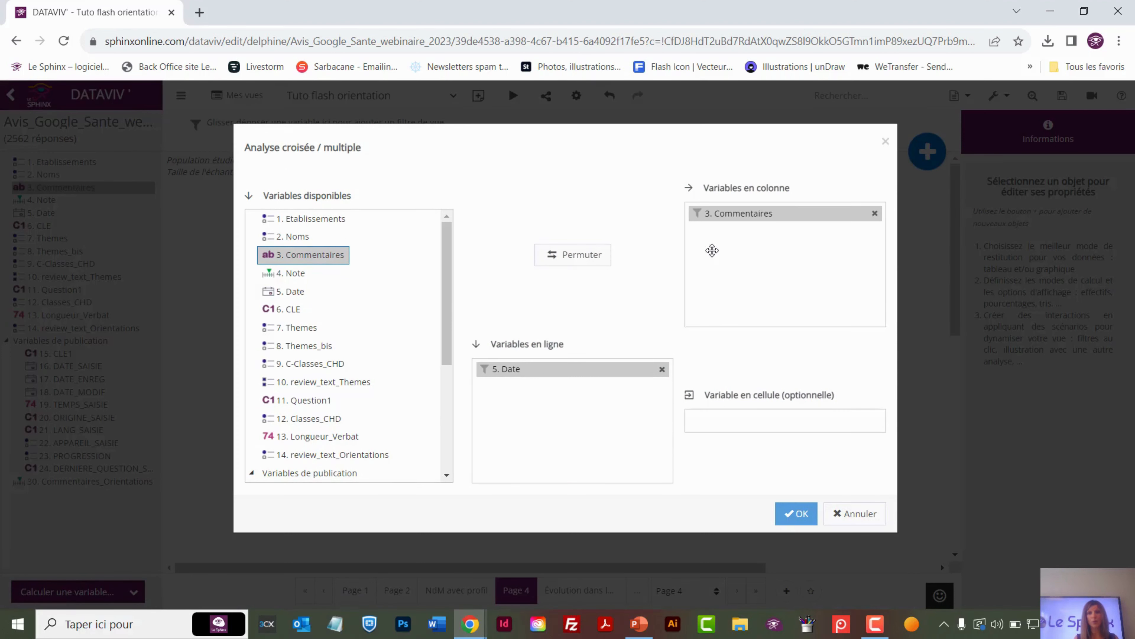
pyautogui.click(793, 513)
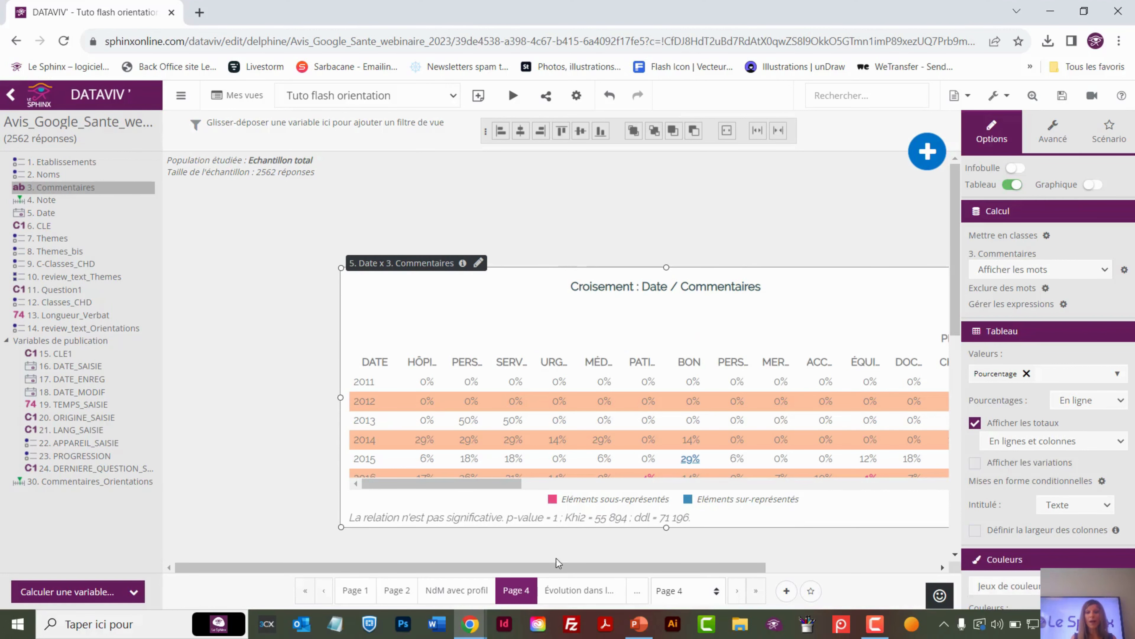
# On the page about orientation over time, add 1. Etablissements as a view filter and restrict it to Polyclinique Mont-Blanc
pyautogui.click(578, 588)
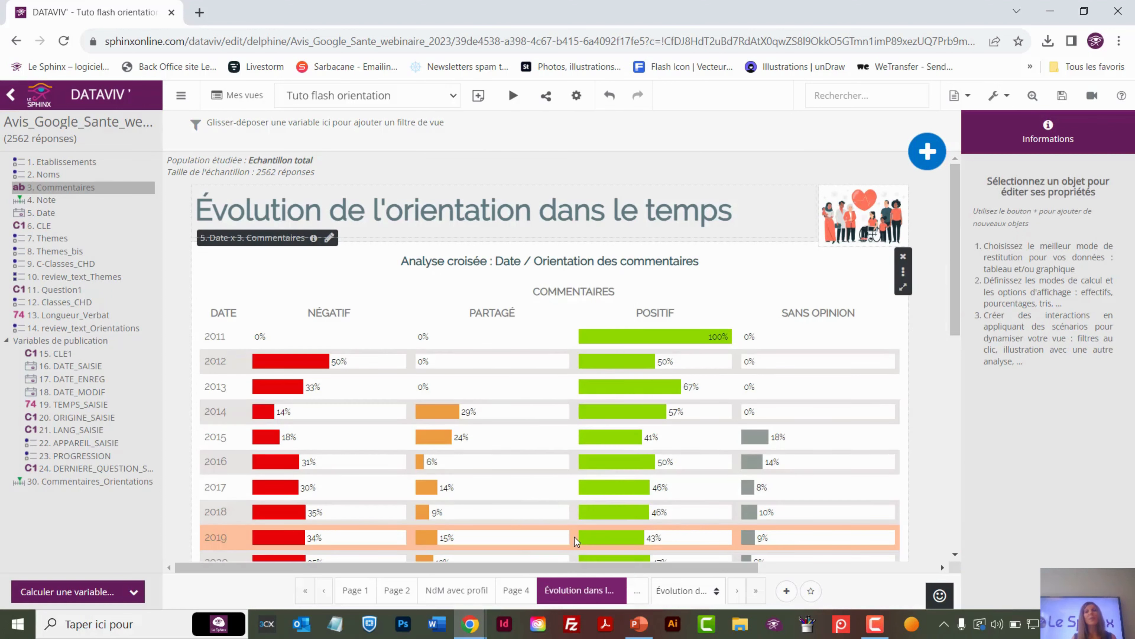
pyautogui.moveTo(575, 537)
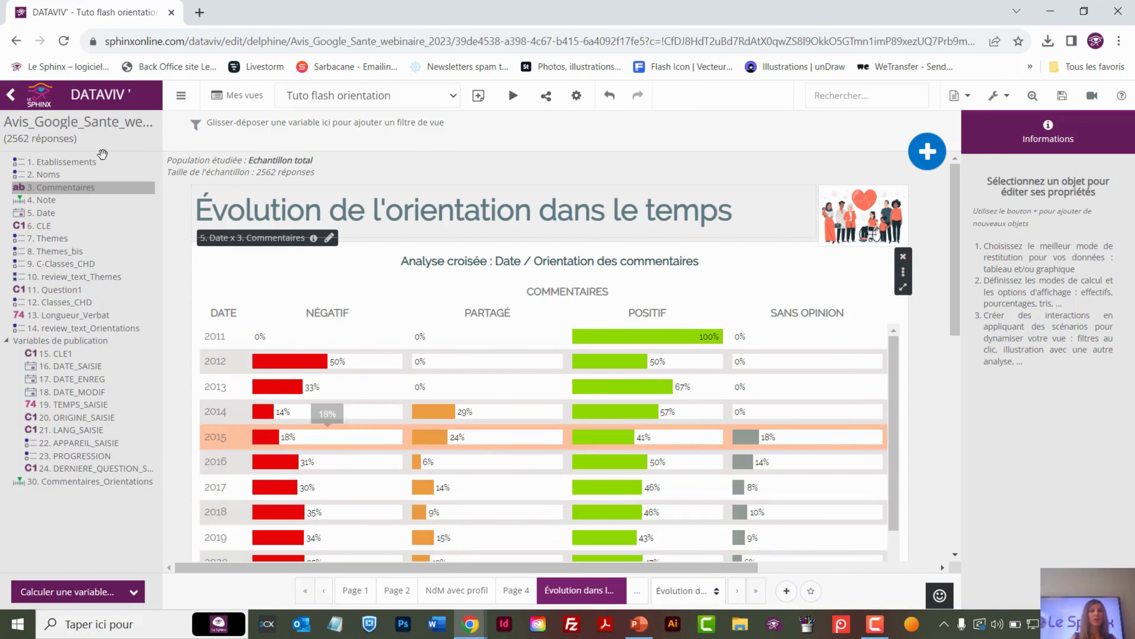
pyautogui.moveTo(78, 161); pyautogui.dragTo(205, 126)
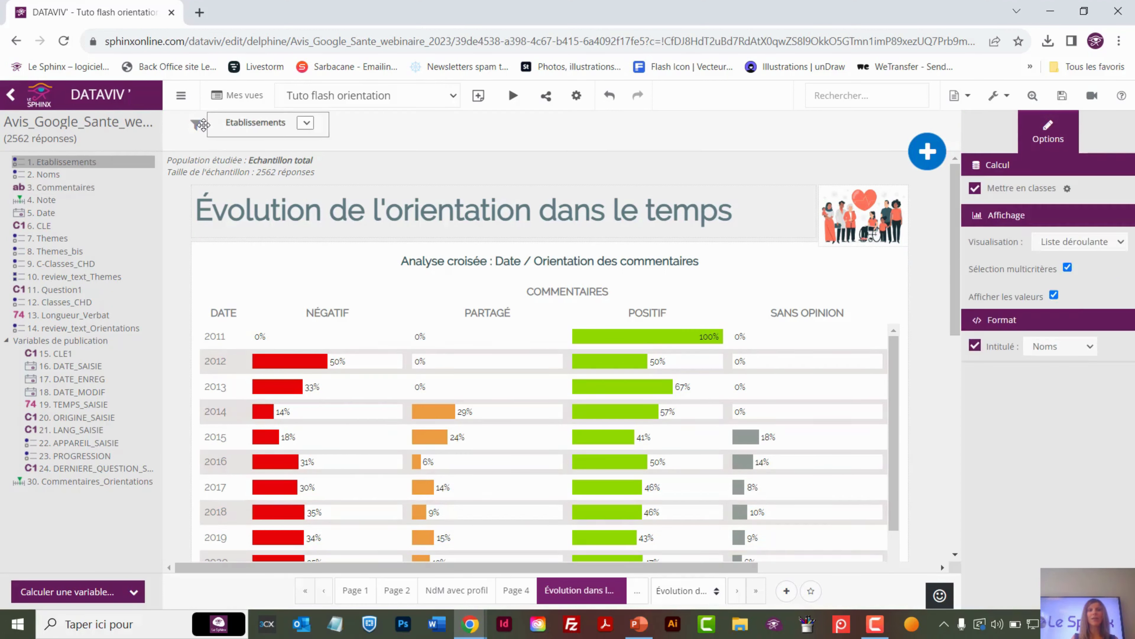
pyautogui.click(361, 125)
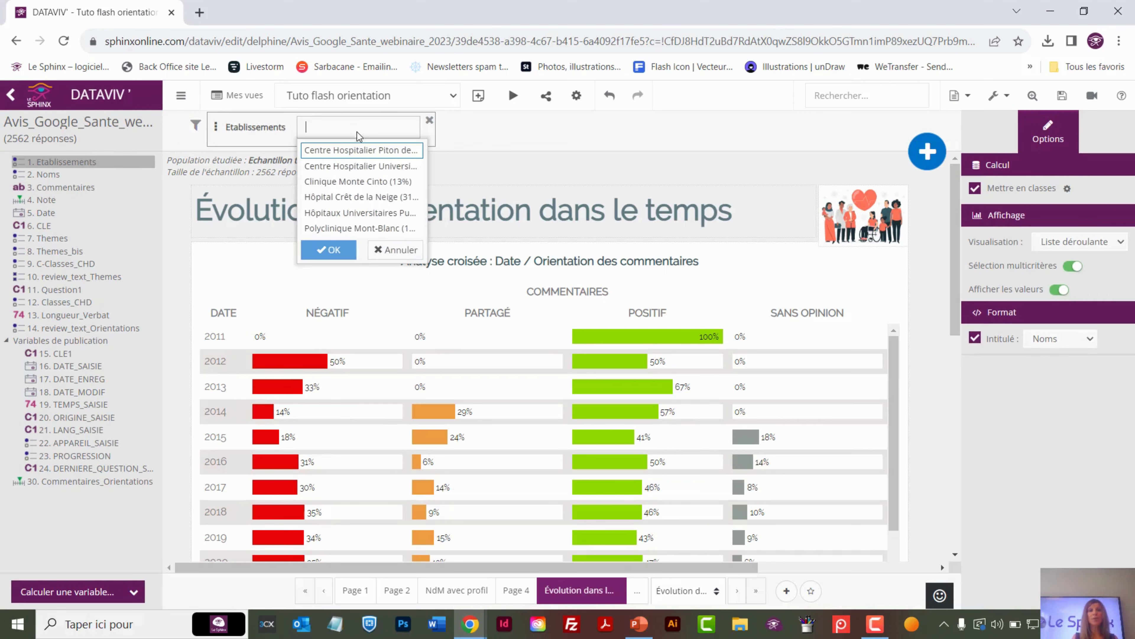
pyautogui.click(352, 227)
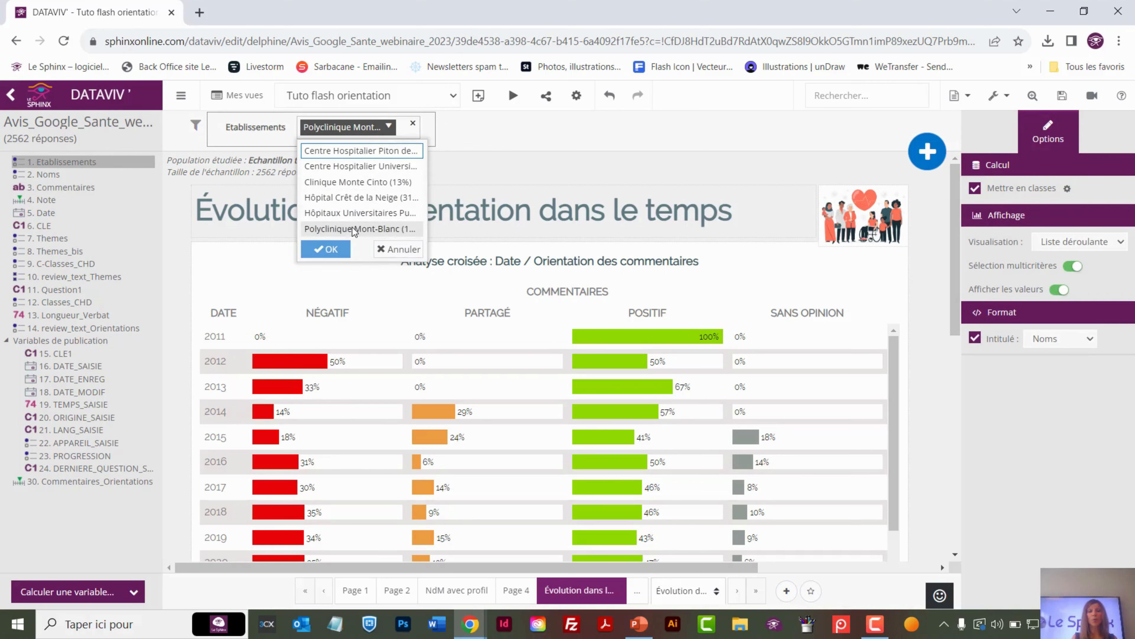
pyautogui.click(325, 249)
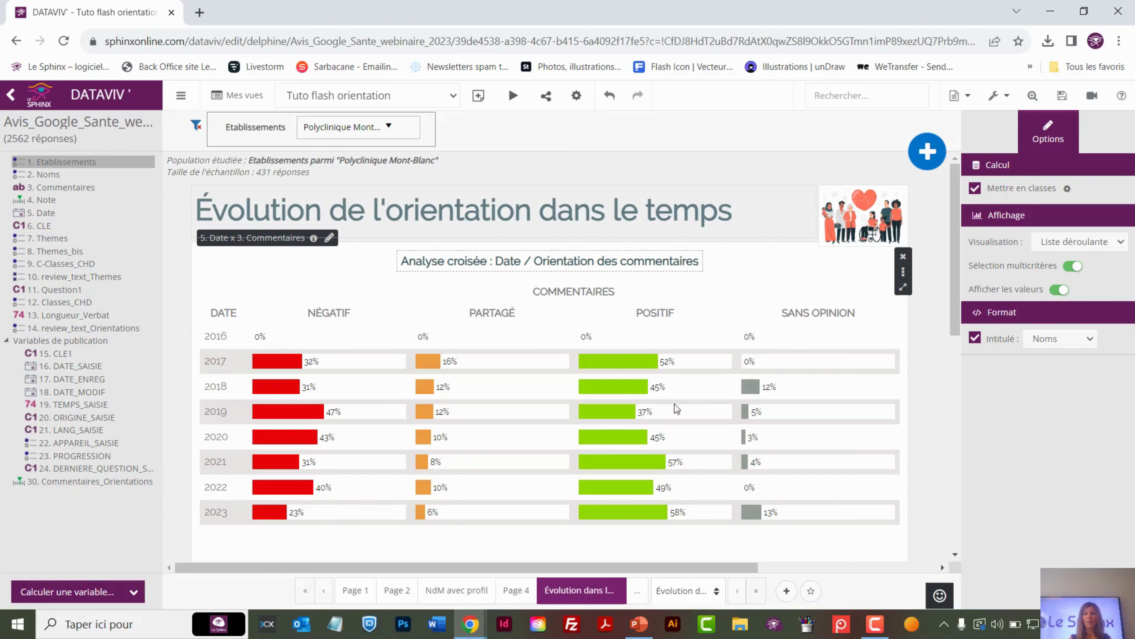
# On a new page, add a Croisement Thèmes/orientations analysis of 3. Commentaires, accepting the existing thematic organisation
pyautogui.click(785, 591)
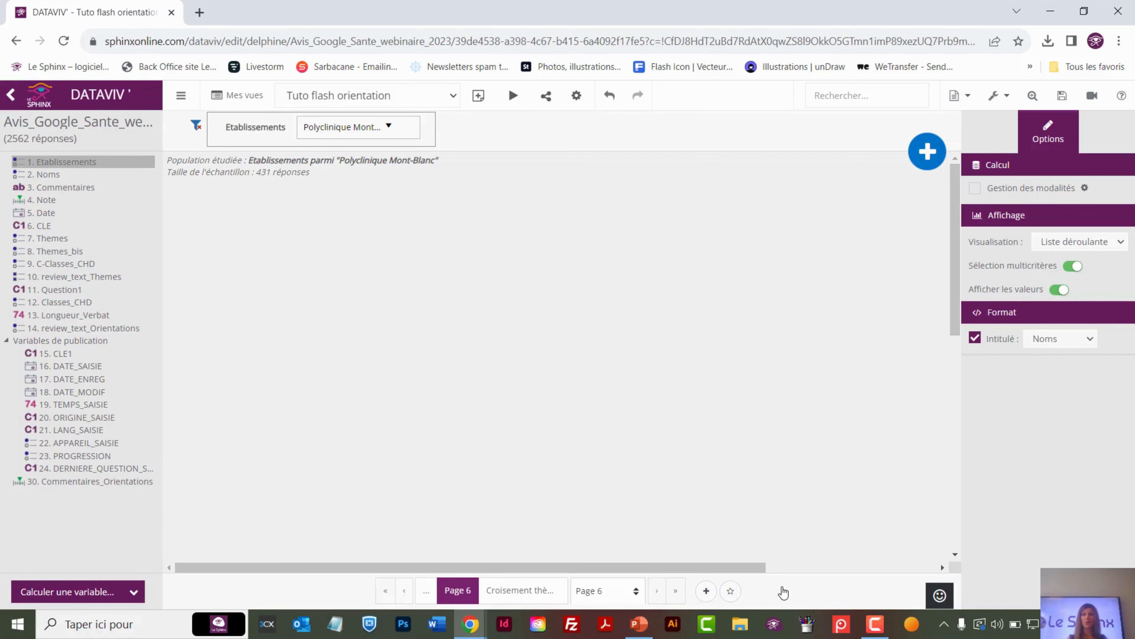
pyautogui.click(923, 168)
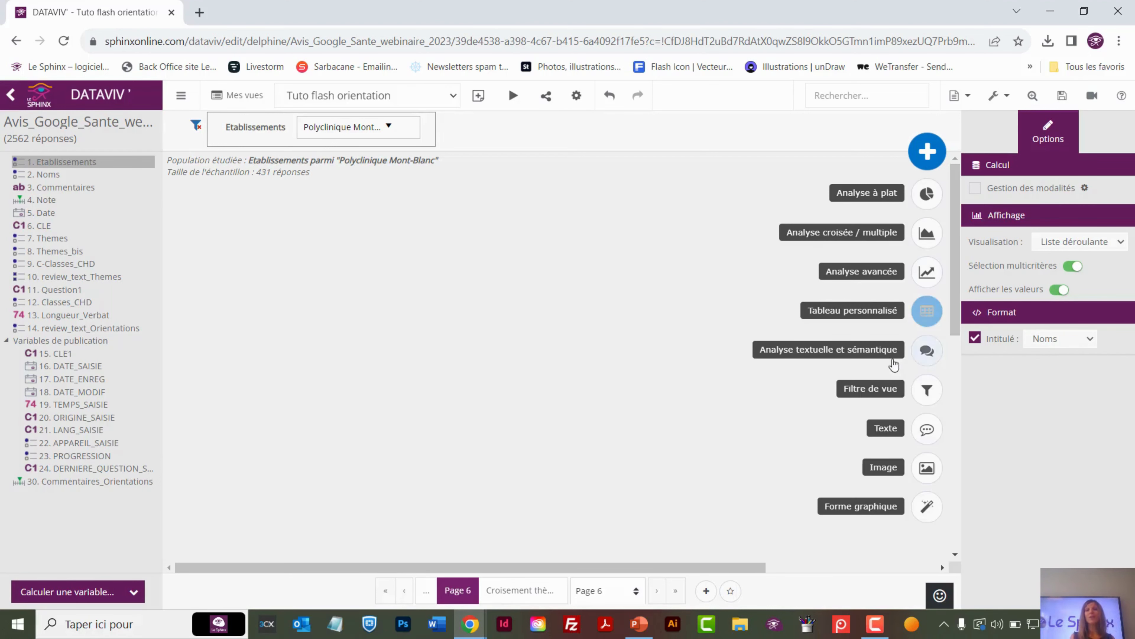
pyautogui.click(863, 354)
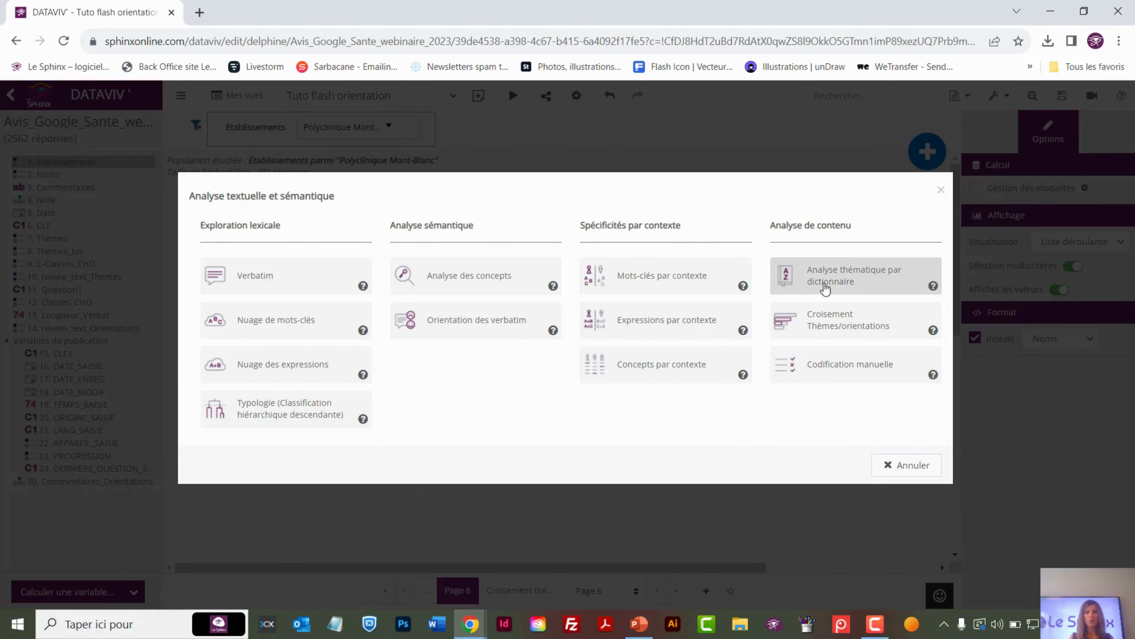
pyautogui.click(831, 325)
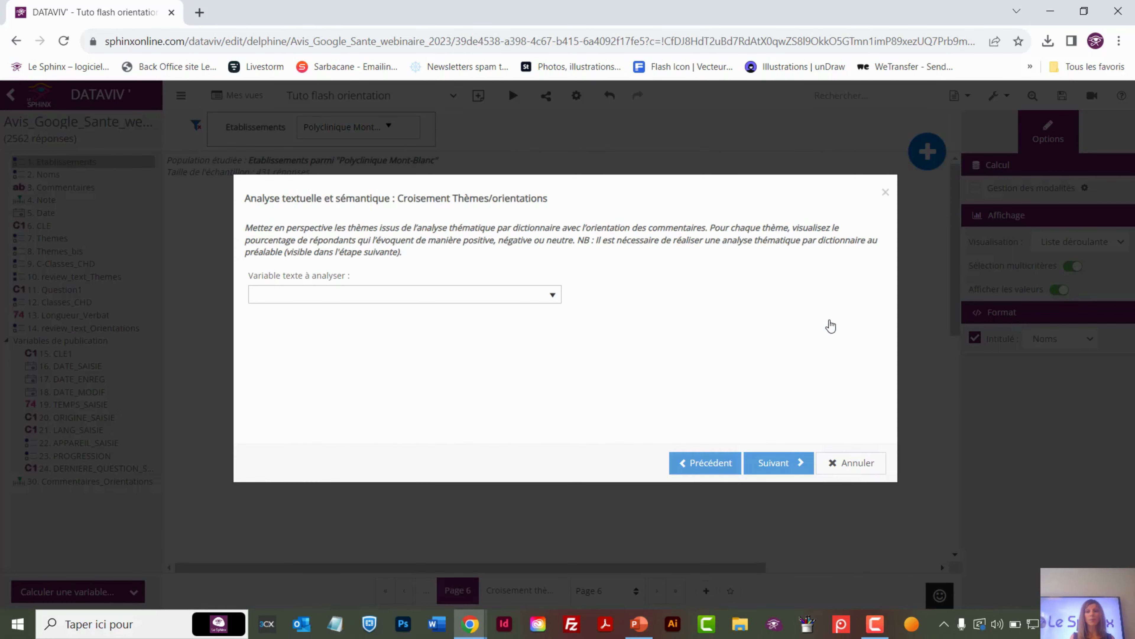
pyautogui.click(367, 303)
pyautogui.click(346, 314)
pyautogui.click(786, 468)
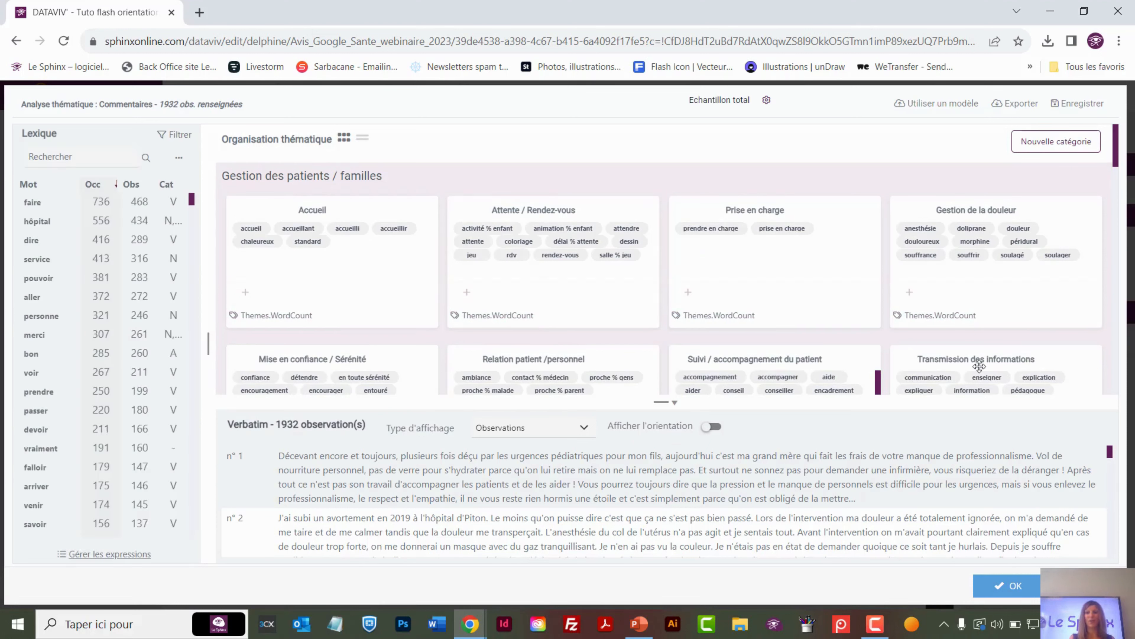
pyautogui.click(1012, 590)
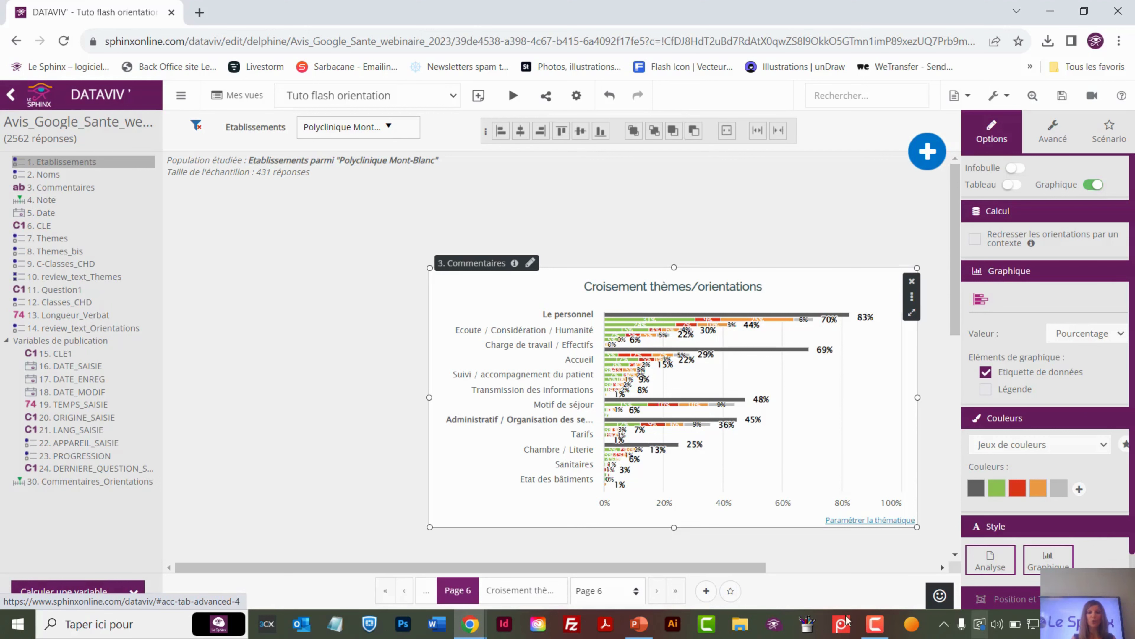
# Examine how positive, negative and shared opinions split across the dictionary themes on the Croisement thèmes orientation page
pyautogui.click(509, 598)
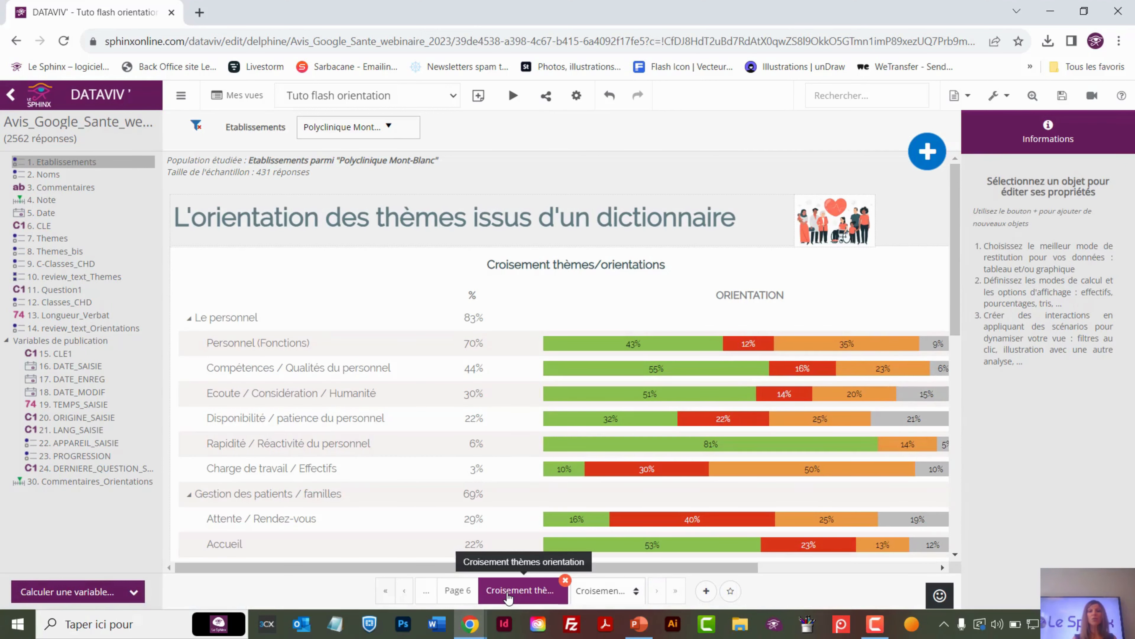
pyautogui.scroll(-2, 602, 518)
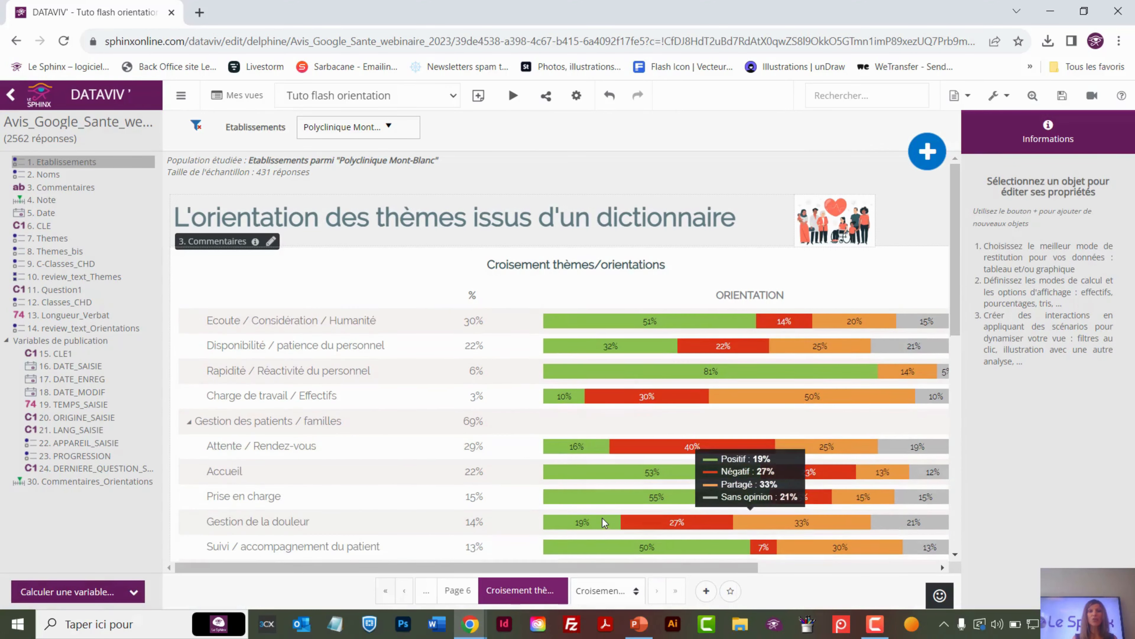
pyautogui.scroll(2, 602, 518)
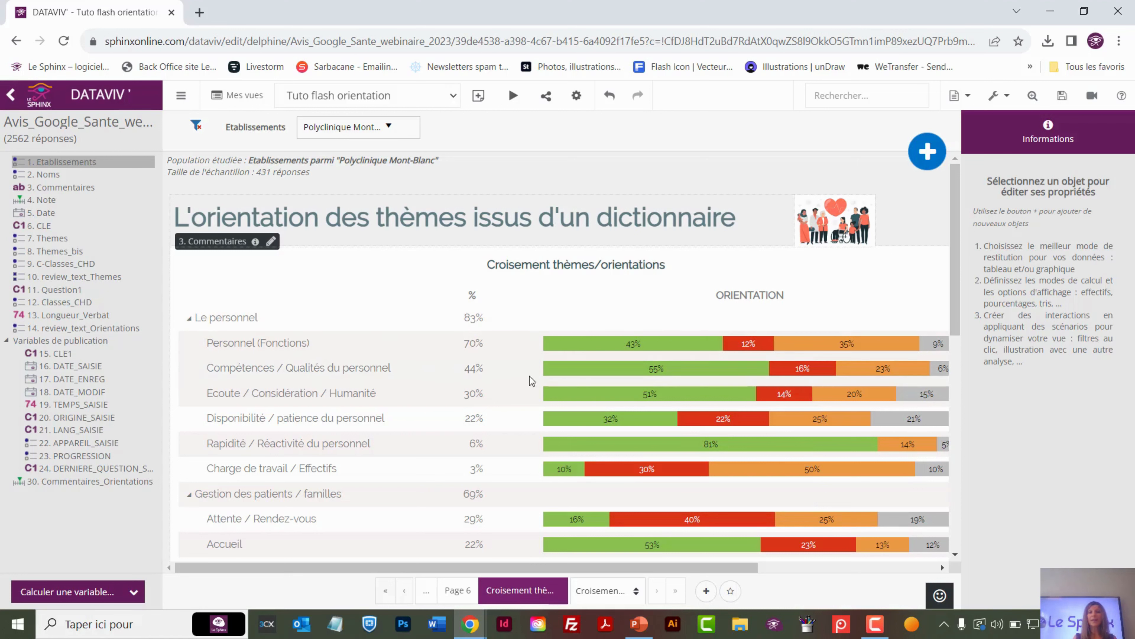
pyautogui.moveTo(601, 376)
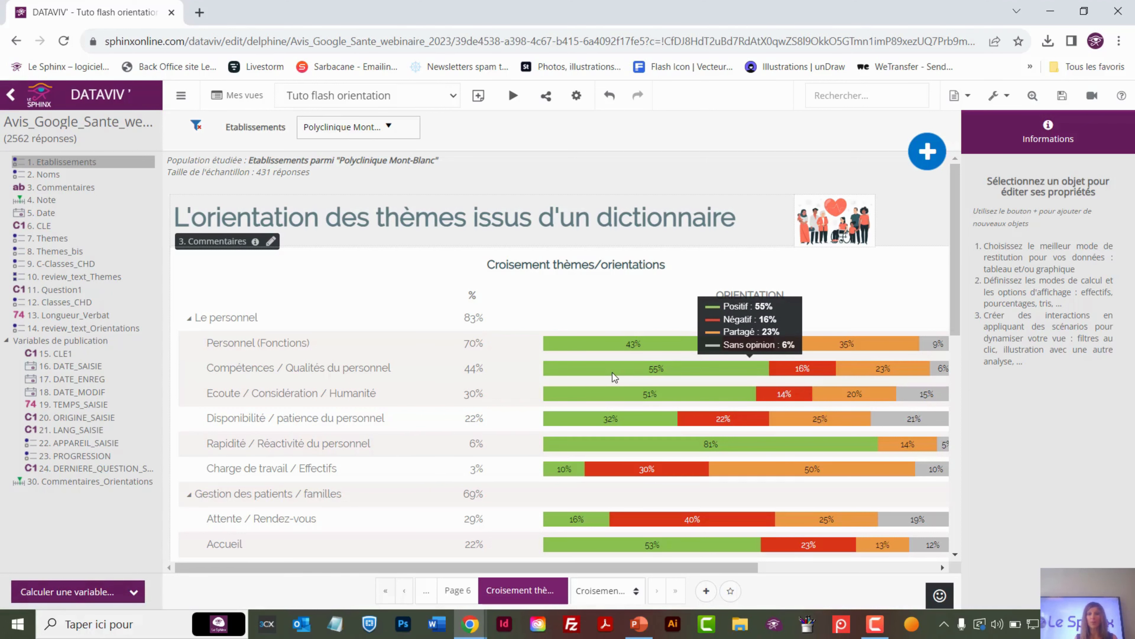
pyautogui.scroll(-3, 610, 378)
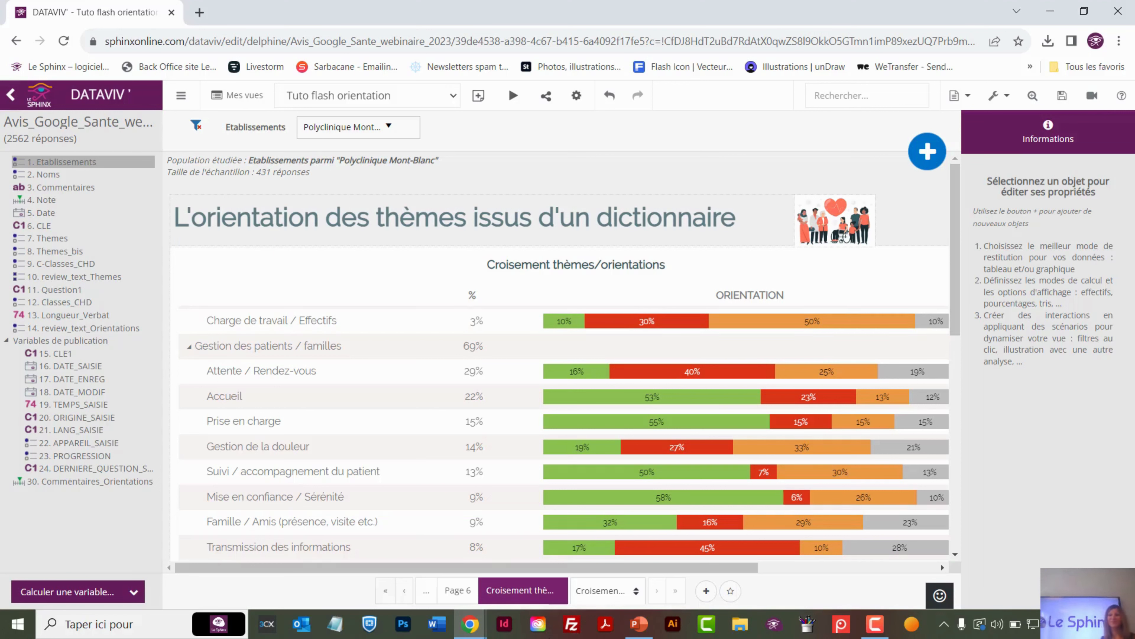
# Switch to the PowerPoint presentation and display slide 8, the closing contact slide
pyautogui.click(635, 631)
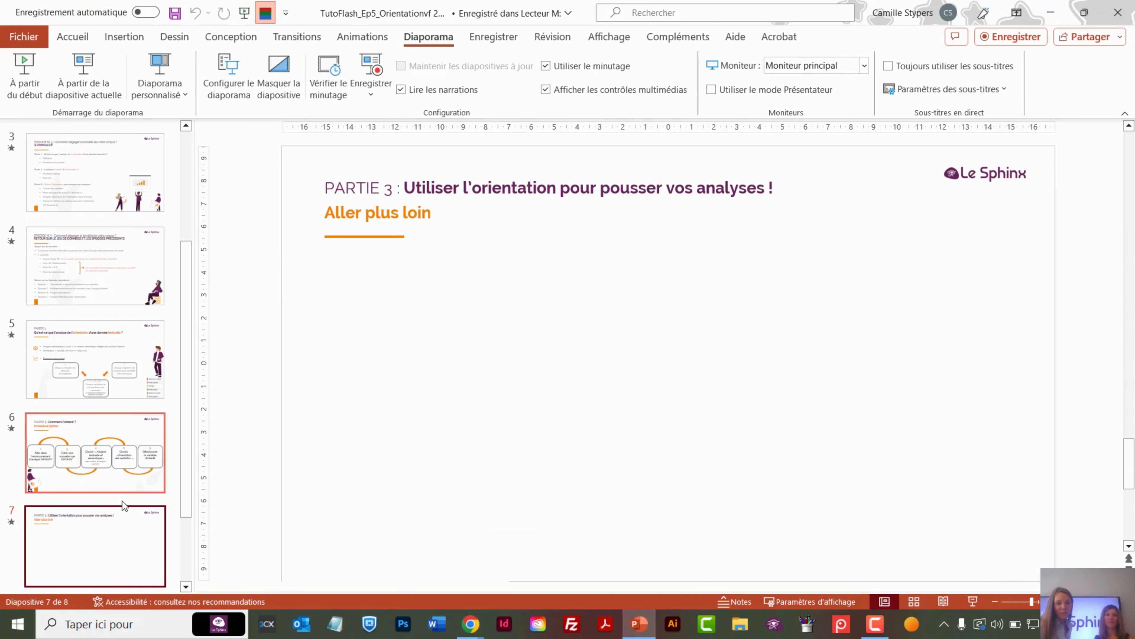
pyautogui.scroll(-3, 120, 511)
pyautogui.click(117, 512)
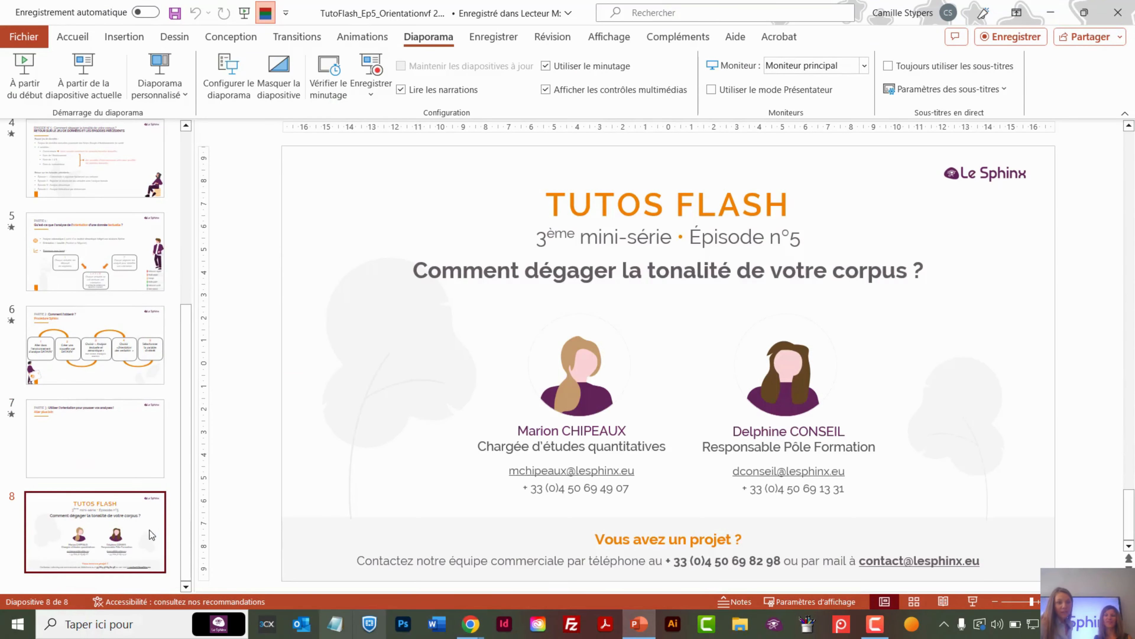